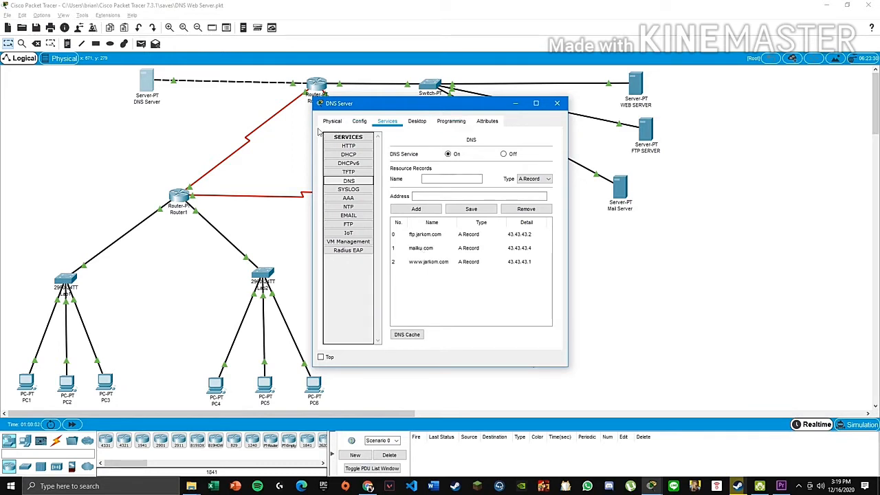
- Review the mailku.com DNS record and the Mail Server's address 43.43.43.4, then close the DNS Server
left_click_drag(310, 128, 235, 127)
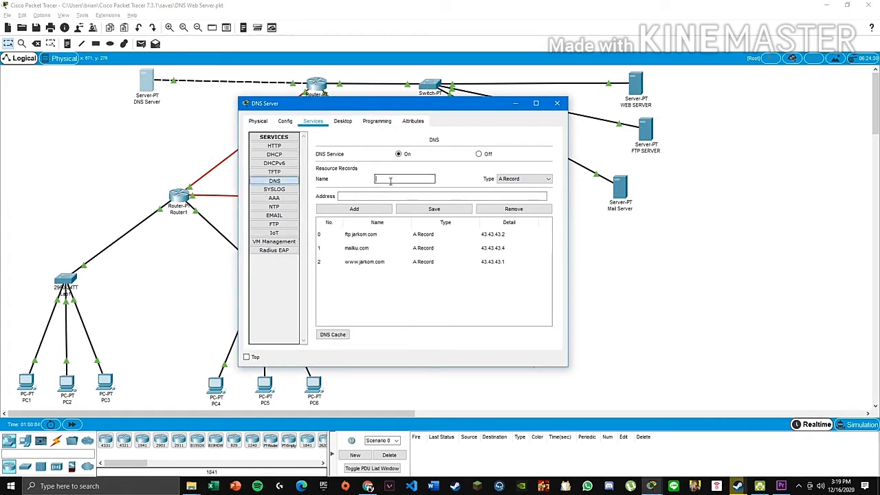
left_click(359, 197)
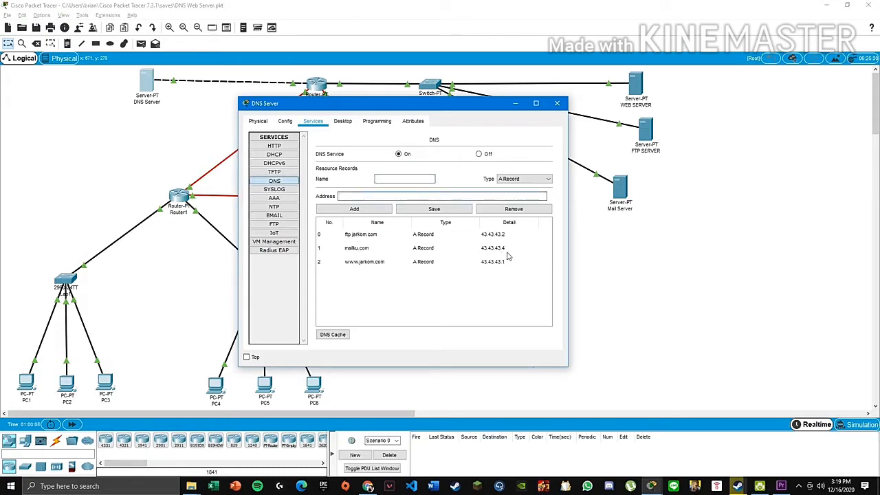
left_click(611, 203)
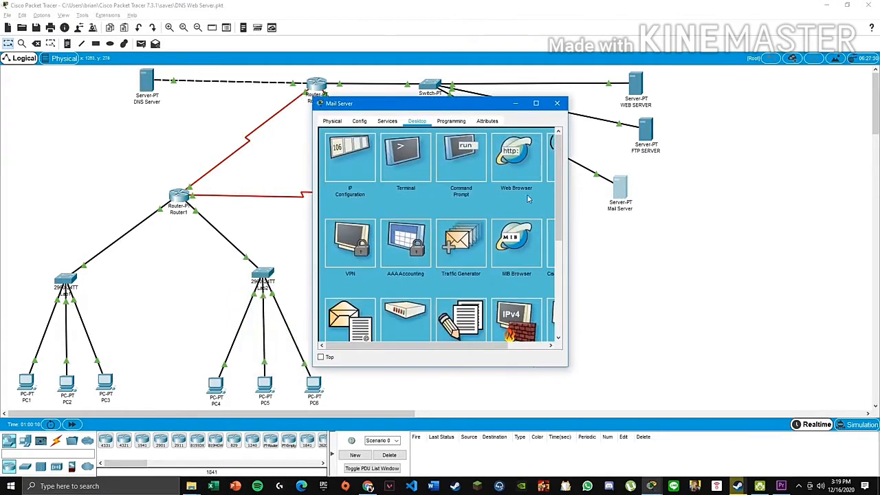
left_click(350, 158)
left_click_drag(419, 175, 380, 173)
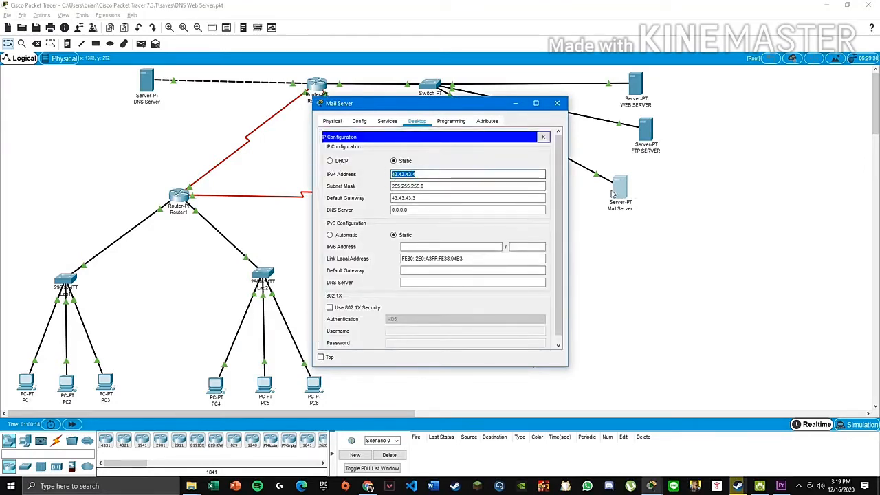
left_click(556, 103)
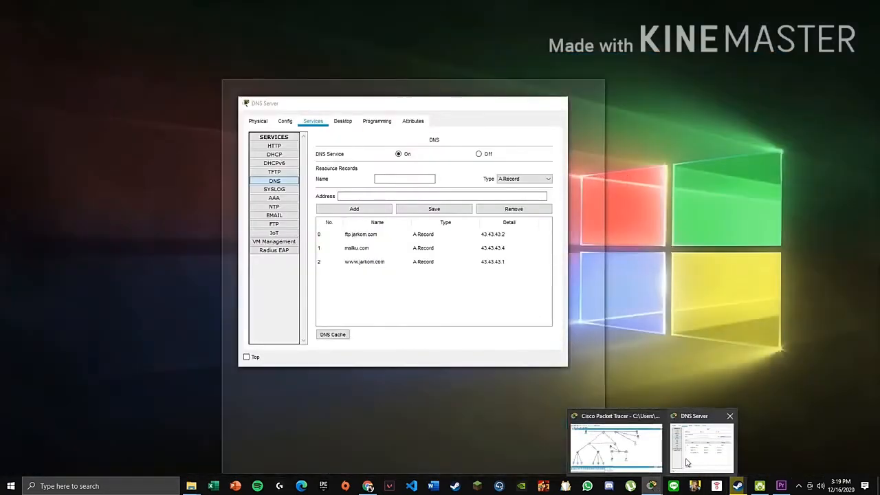
left_click(686, 462)
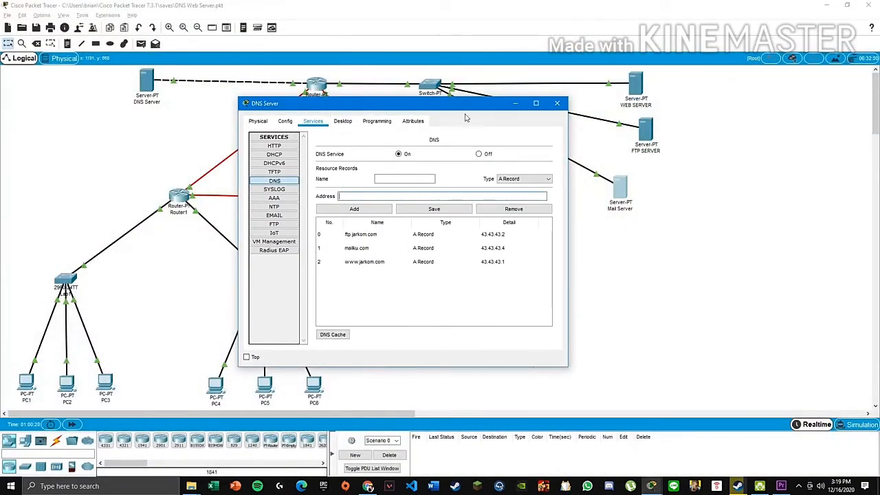
left_click(557, 104)
- Compare the Mail Server's EMAIL service settings with the tutorial, then close the Mail Server window
left_click(620, 199)
left_click(371, 160)
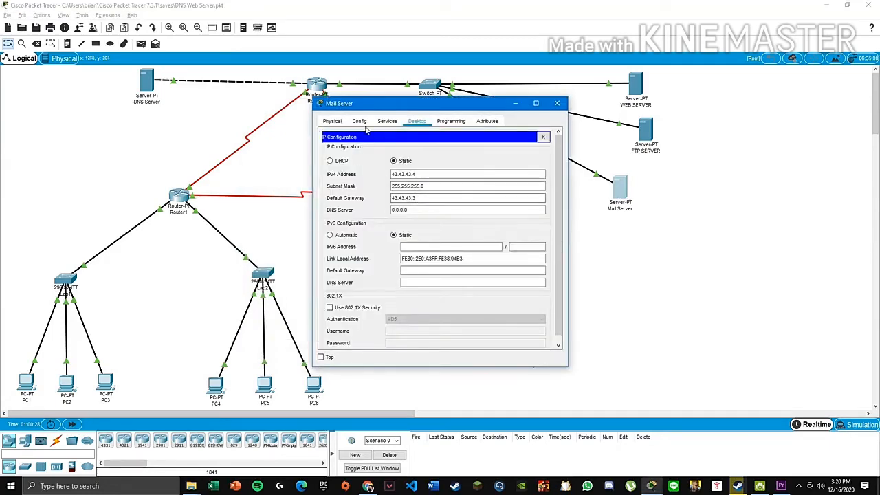
left_click(387, 121)
left_click(366, 216)
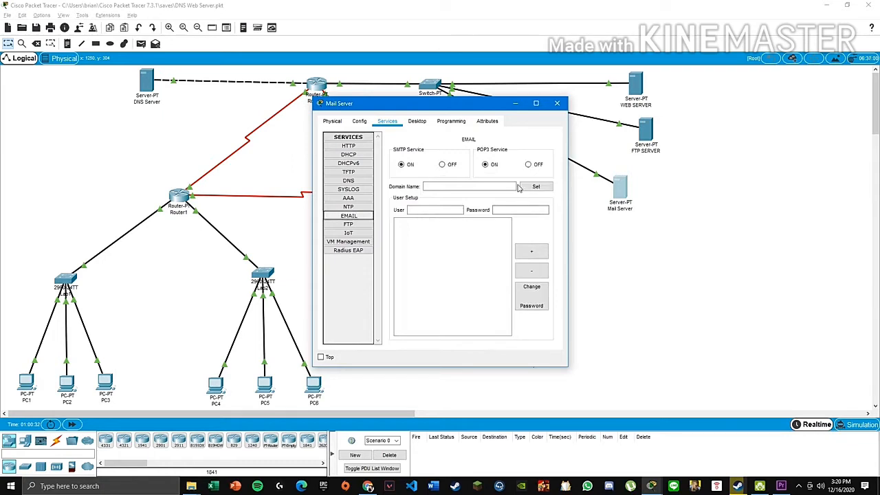
left_click(368, 486)
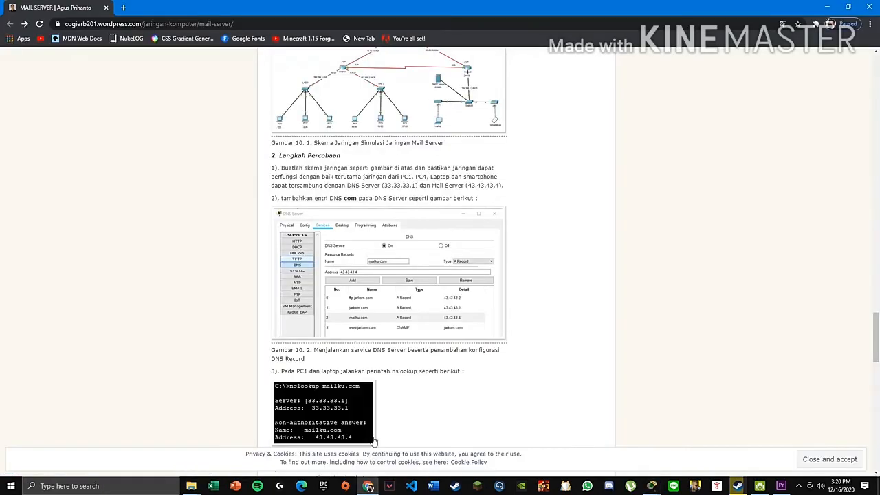
scroll(374, 440, "down", 2)
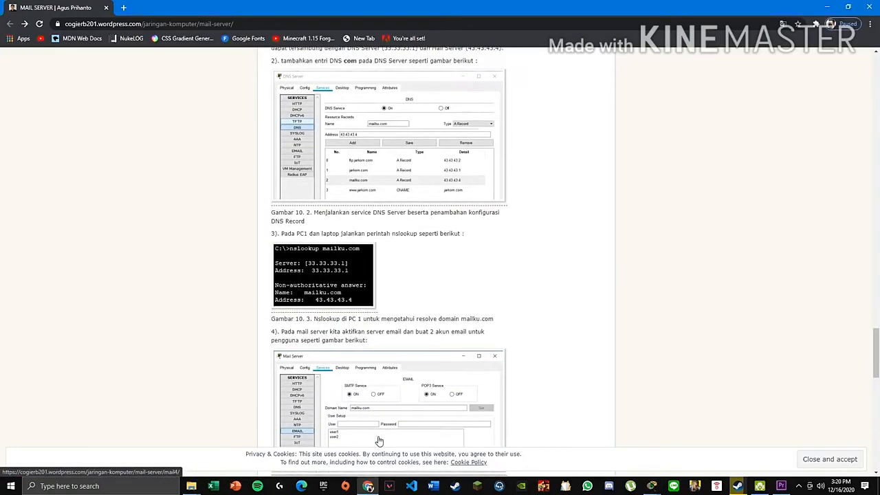
left_click(827, 8)
left_click(563, 98)
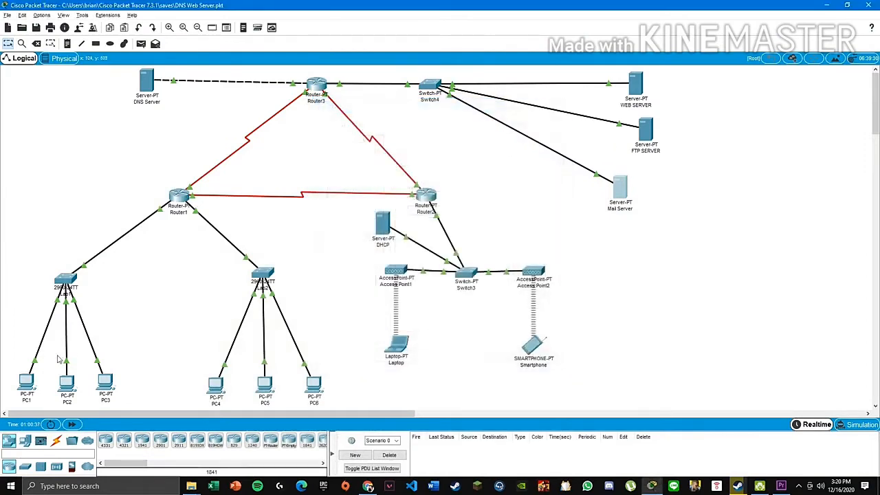
left_click(29, 383)
- On PC1, rerun nslookup mailku.com and confirm it resolves to 43.43.43.4
left_click(507, 156)
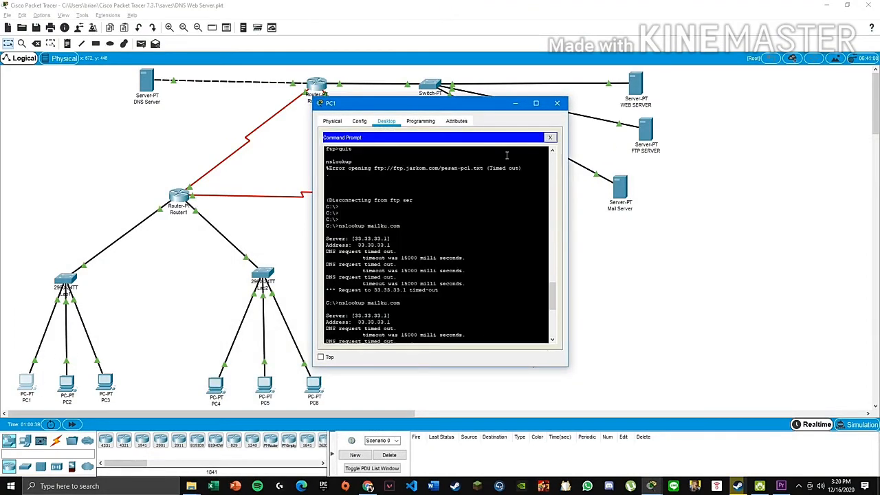
scroll(472, 280, "down", 8)
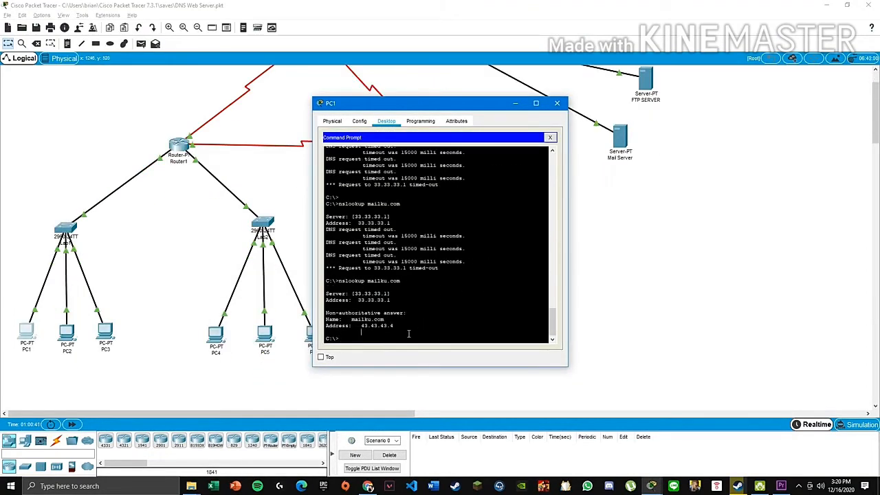
key("Up")
key("Return")
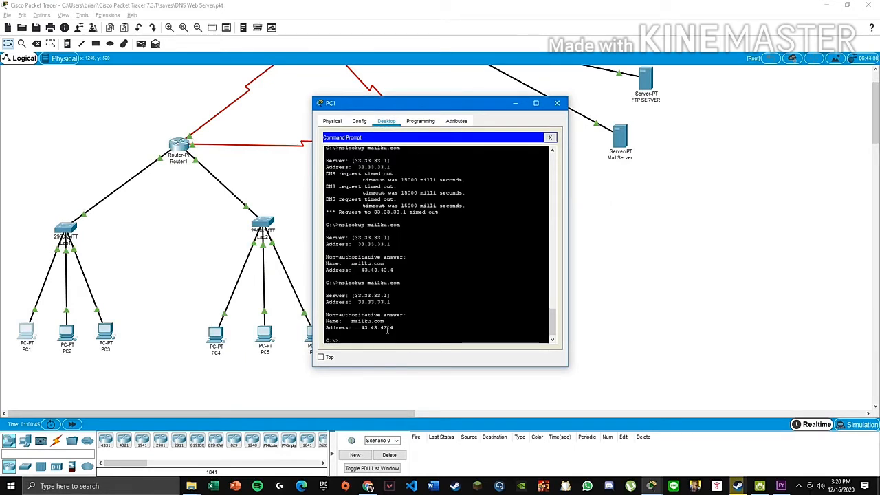
left_click_drag(397, 327, 325, 328)
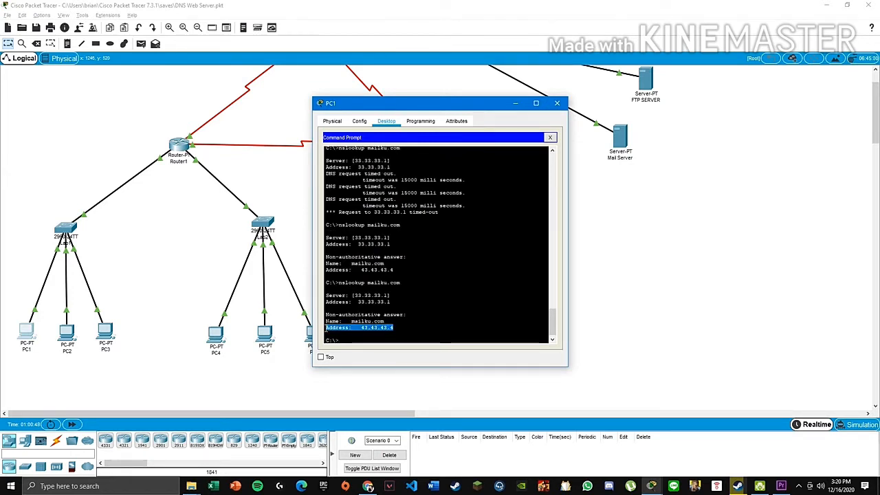
left_click(551, 137)
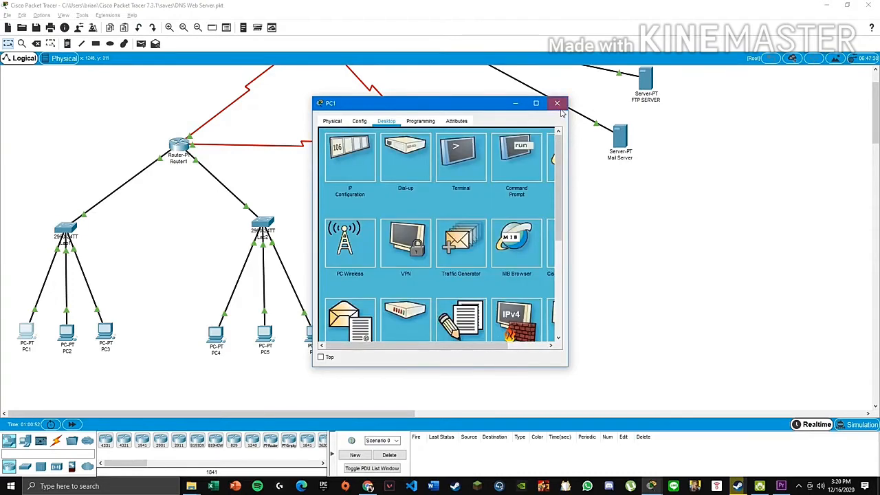
left_click(557, 103)
- Show the Mail Server's EMAIL service settings, cross-checking the tutorial page
scroll(645, 209, "up", 2)
left_click(619, 187)
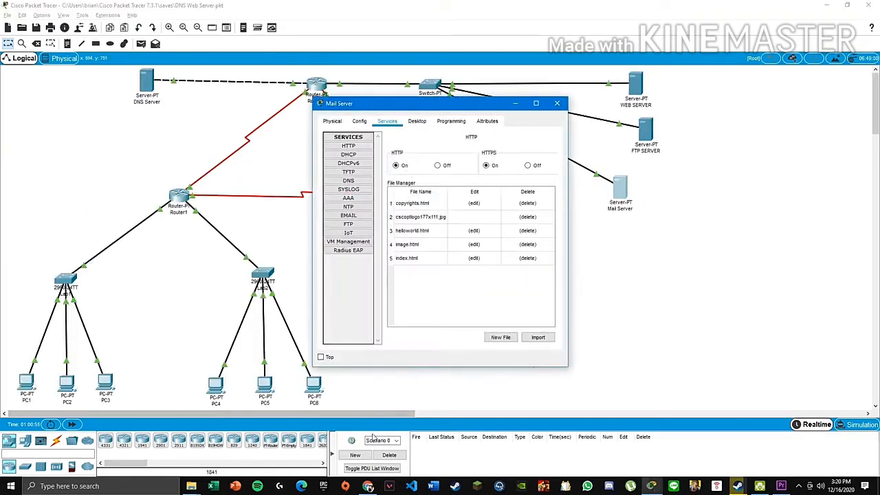
left_click(356, 216)
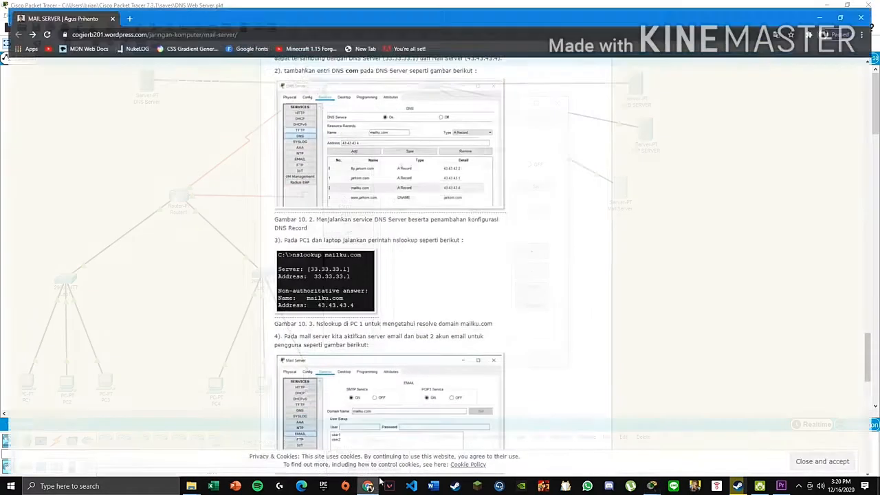
left_click(367, 486)
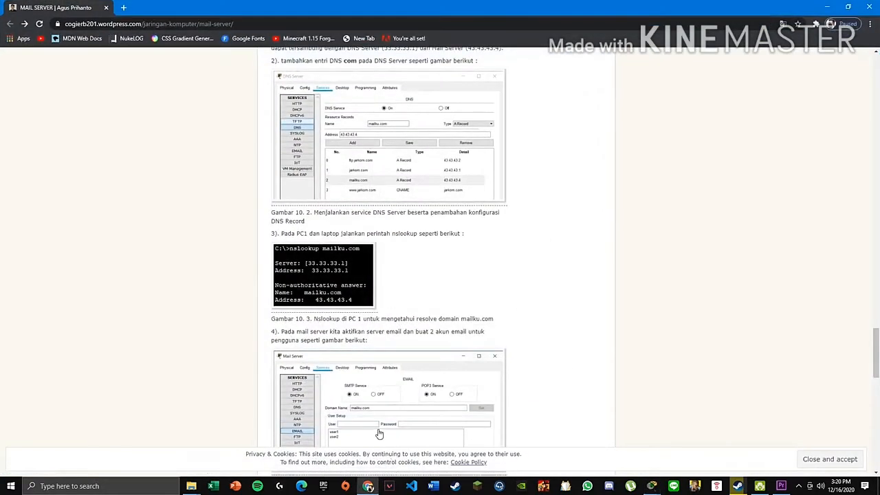
scroll(379, 434, "down", 2)
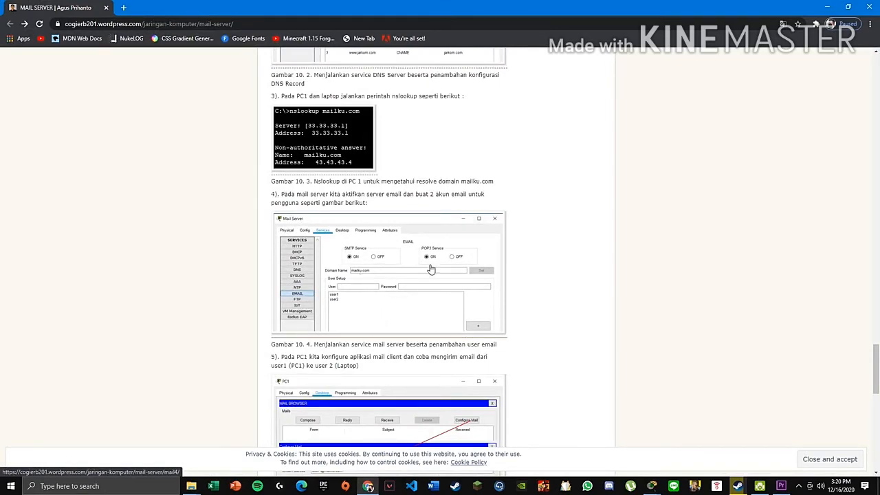
left_click(828, 7)
left_click(454, 185)
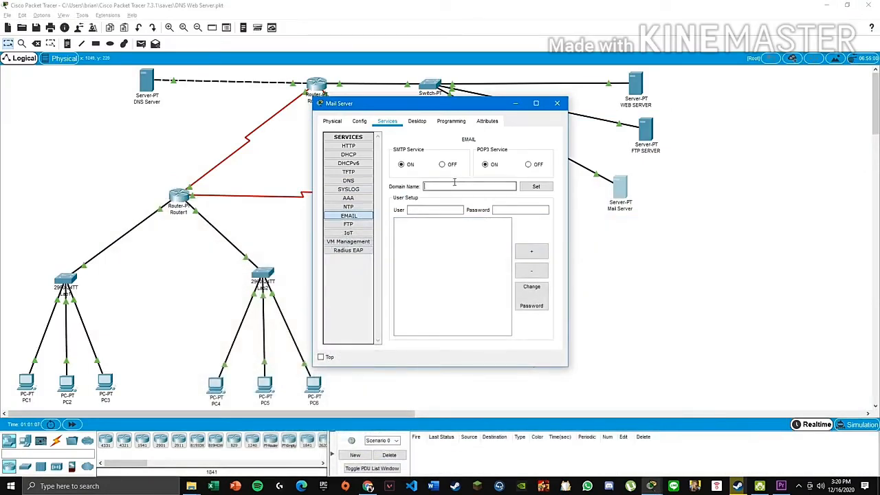
- Set the mail domain to mailku.com and add the user1 account with its password
type("mailku.com")
left_click(426, 212)
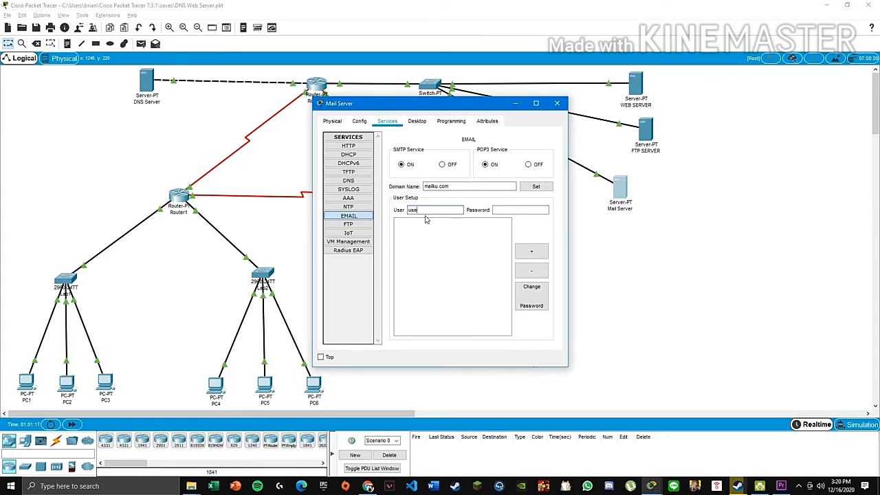
key("Tab")
type("user")
left_click(531, 251)
- Add the user2 account with its password and close the Mail Server window
left_click(431, 212)
key("Tab")
type("user")
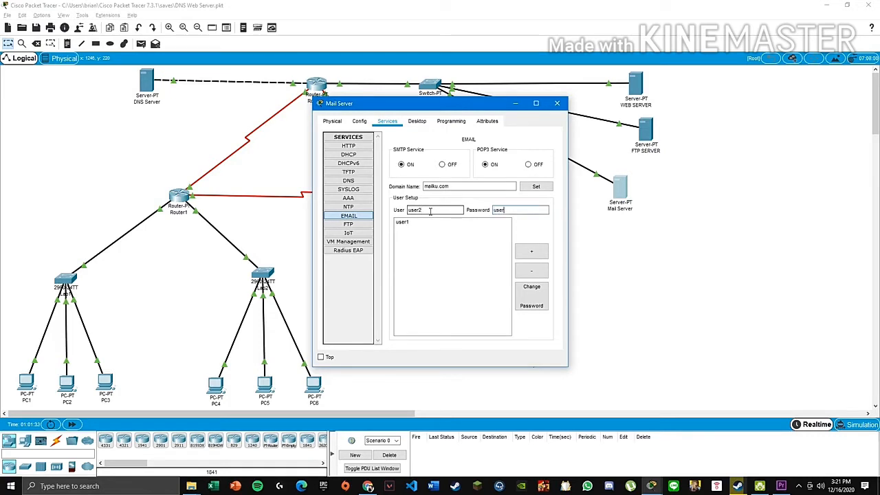
left_click(532, 251)
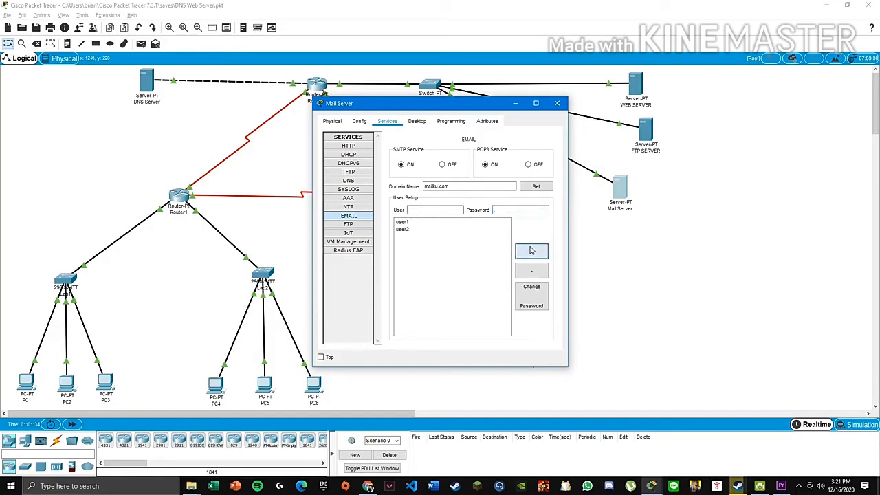
left_click(556, 104)
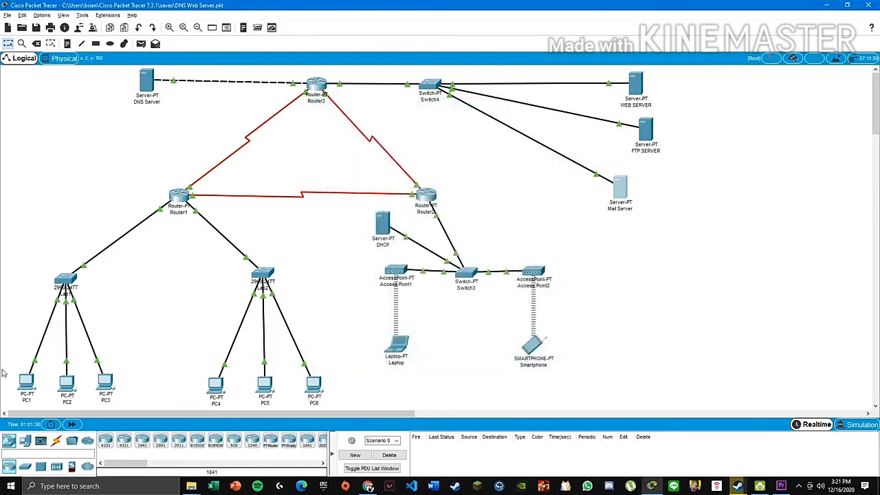
- Open PC1's Desktop Email app and bring up its empty Configure Mail form
left_click(26, 381)
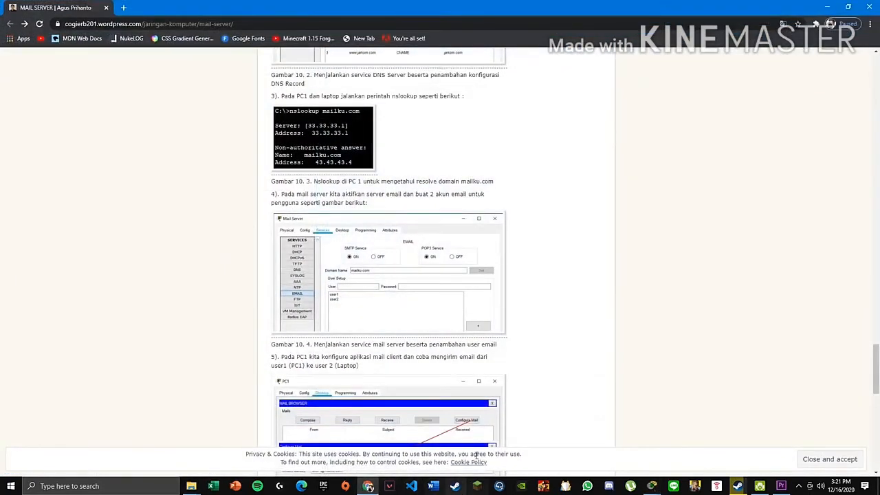
scroll(476, 455, "down", 3)
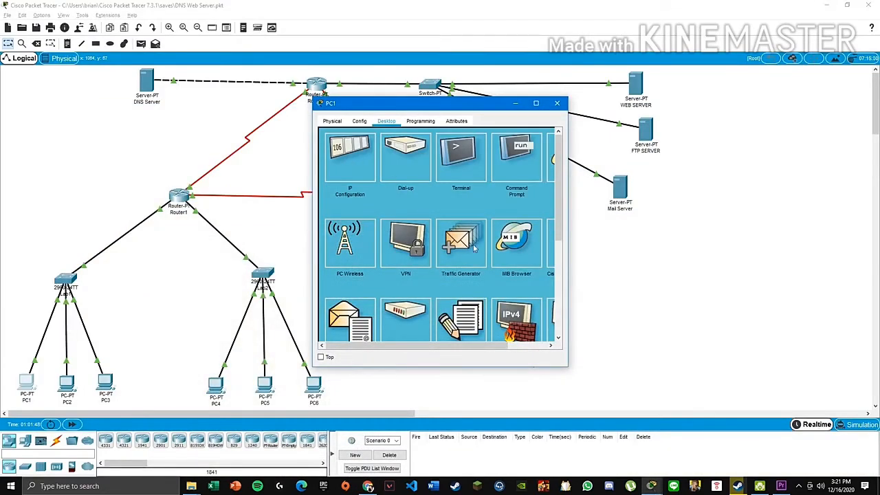
left_click_drag(568, 264, 700, 264)
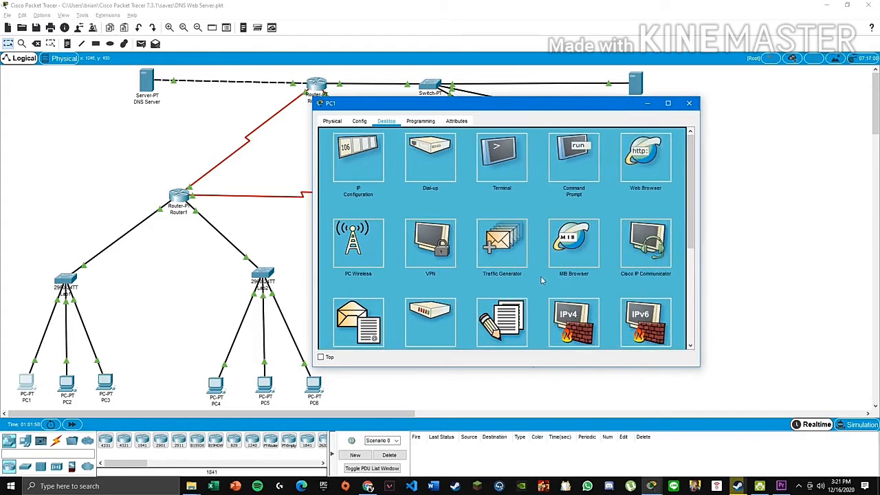
scroll(528, 260, "down", 1)
scroll(527, 258, "down", 3)
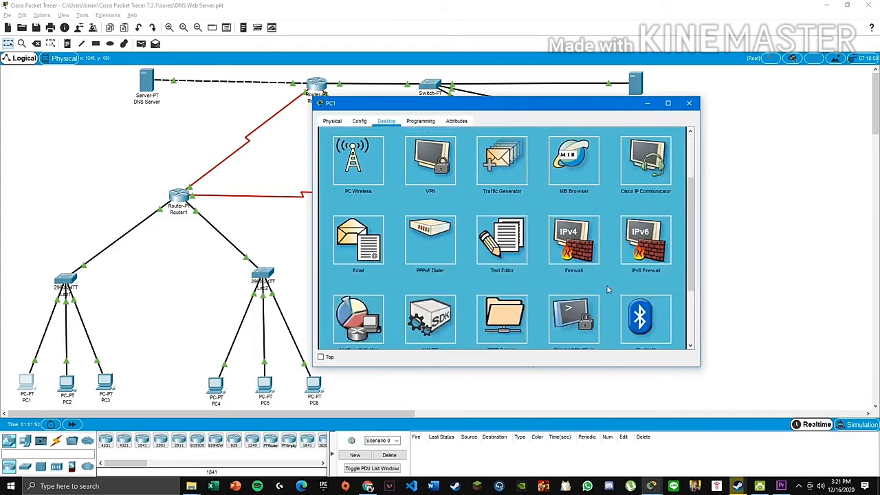
left_click(359, 241)
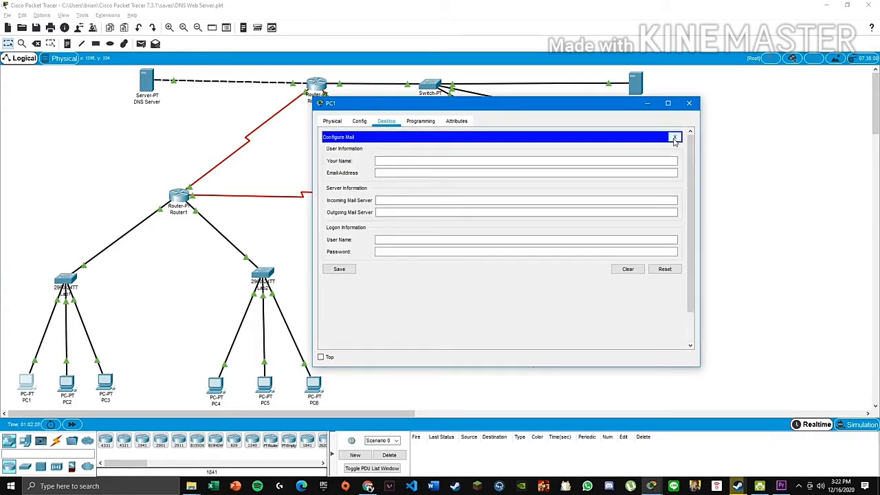
left_click(675, 138)
left_click(633, 163)
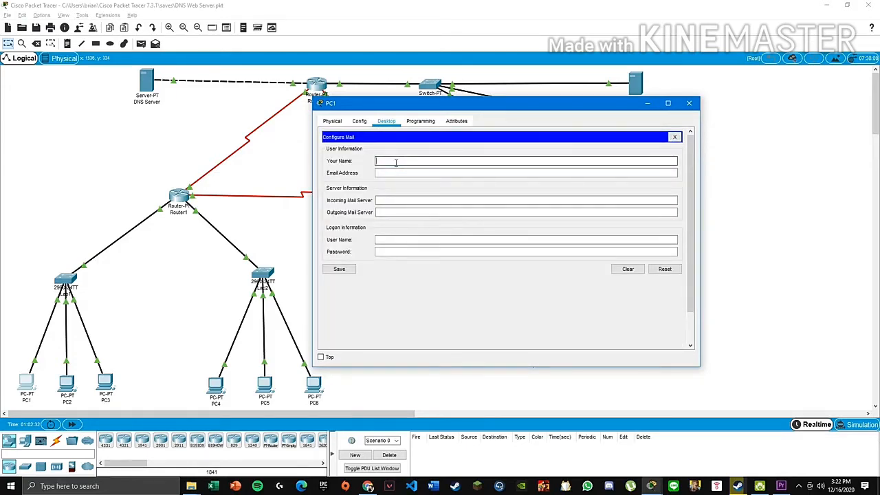
left_click(368, 487)
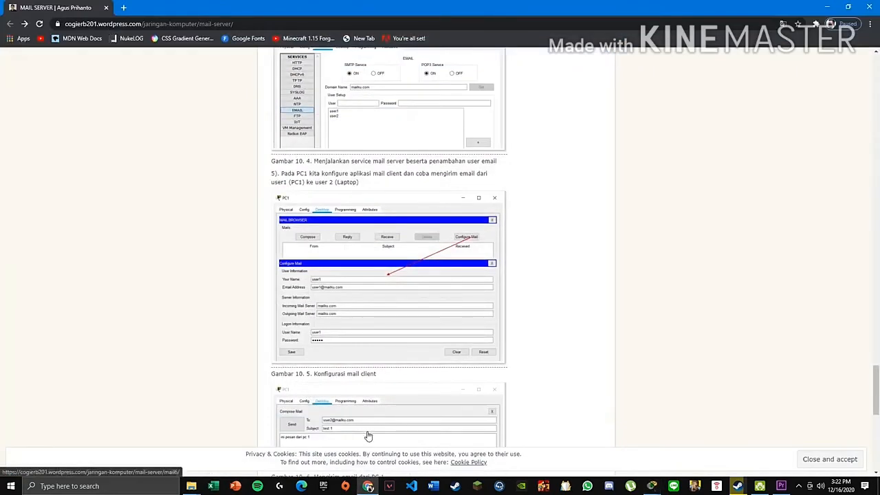
left_click(368, 486)
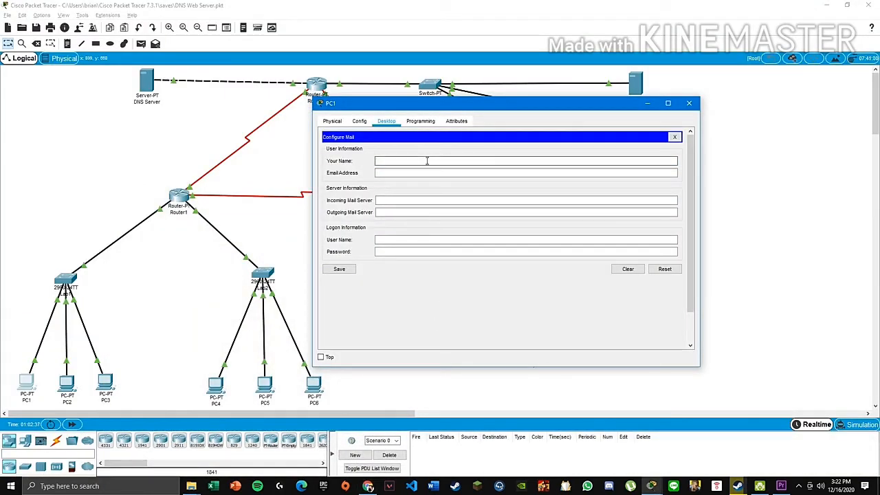
type("user1")
key("Tab")
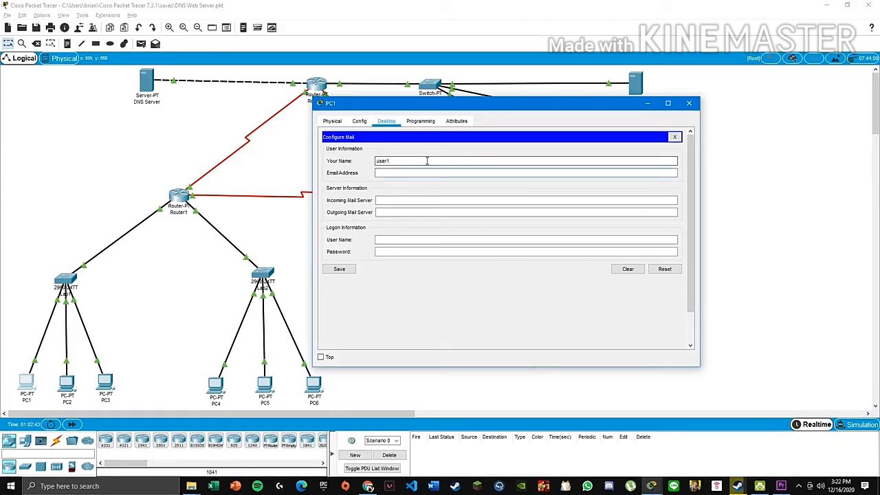
type("user1@mailku.com")
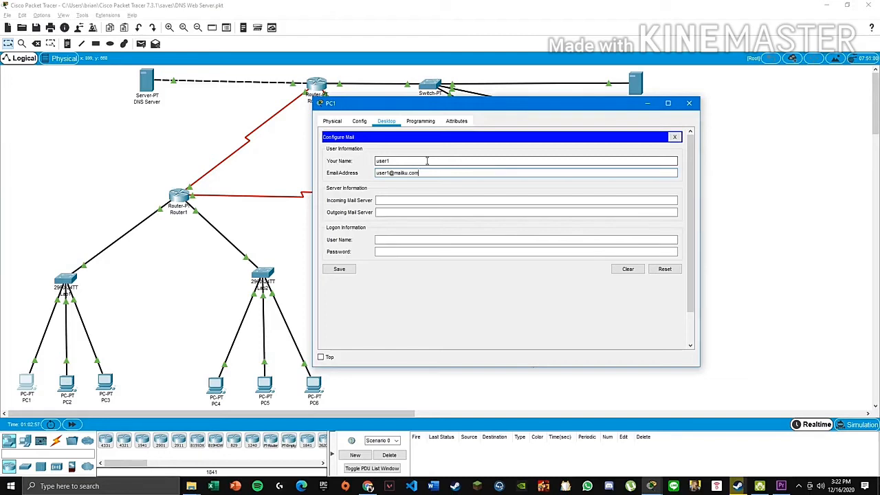
key("alt+Tab")
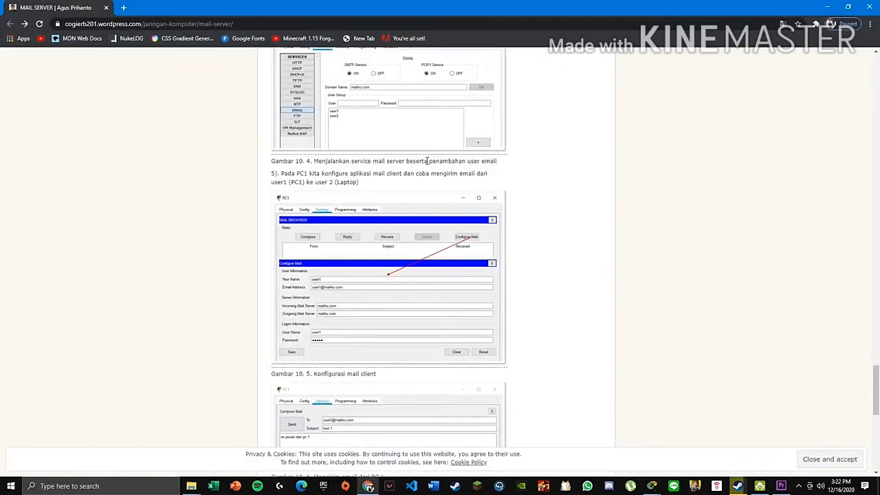
key("alt+Tab")
key("Tab")
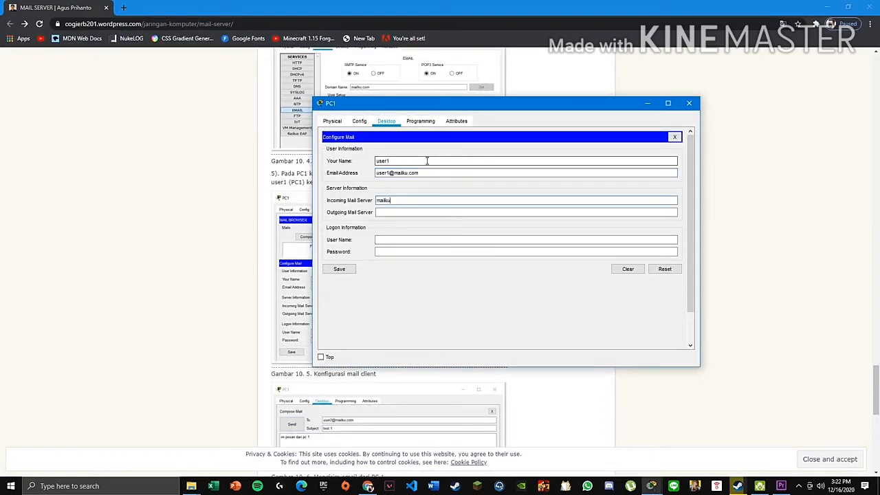
key("Tab")
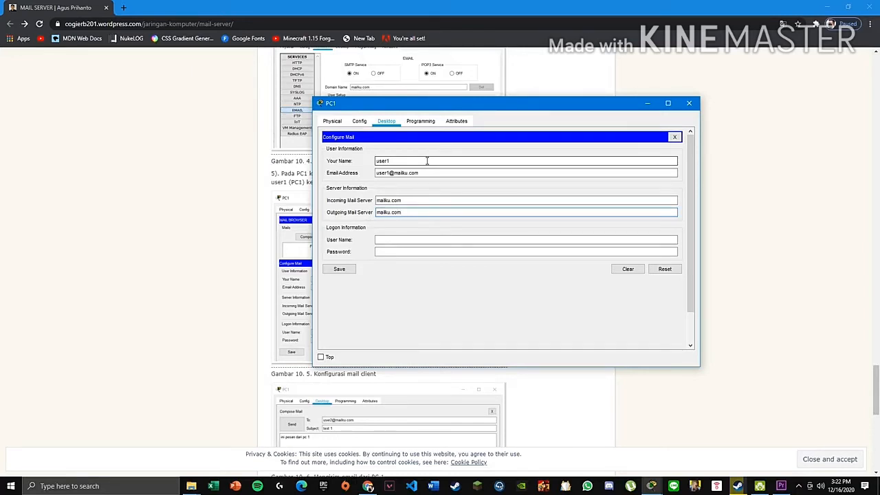
key("Tab")
type("use")
key("Tab")
type("u")
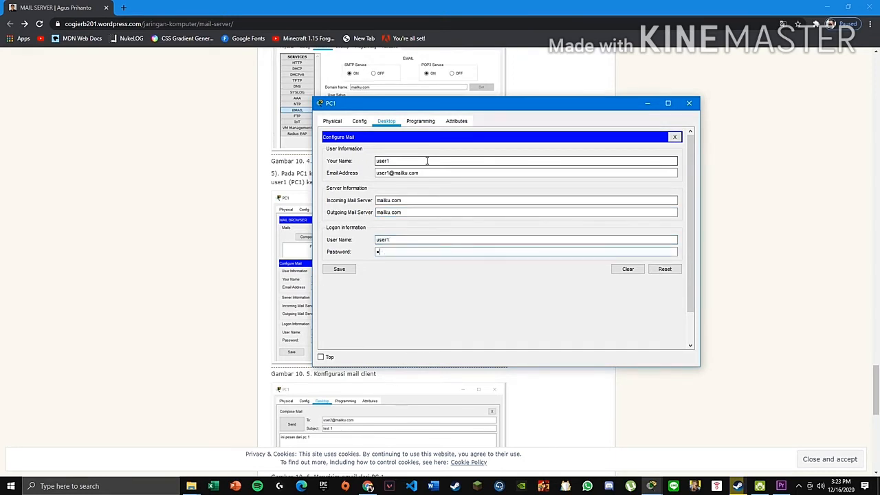
type("se")
- Save PC1's mail account settings and check the tutorial figures beside the window
left_click(339, 269)
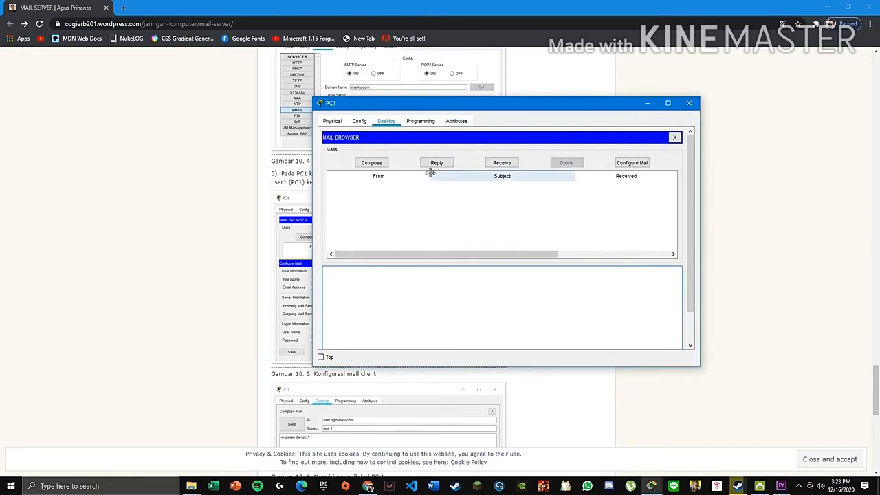
left_click_drag(452, 107, 701, 150)
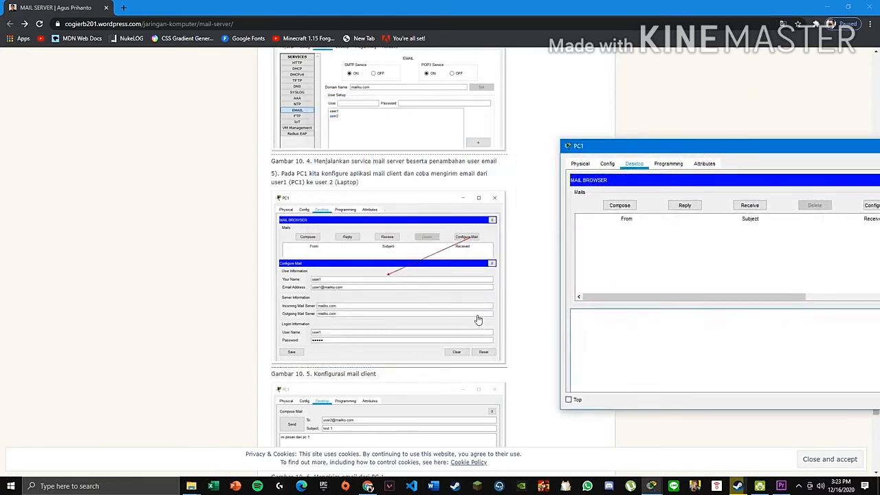
scroll(287, 118, "down", 3)
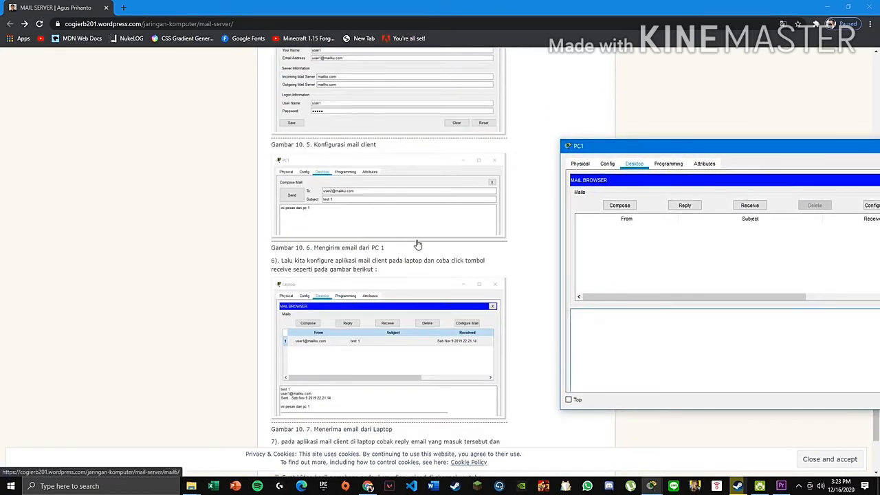
left_click_drag(651, 146, 597, 82)
left_click(568, 143)
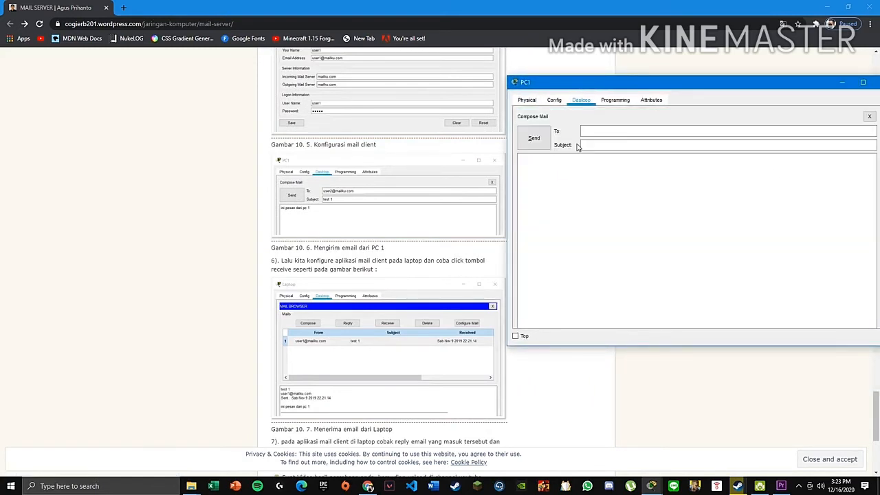
left_click(612, 133)
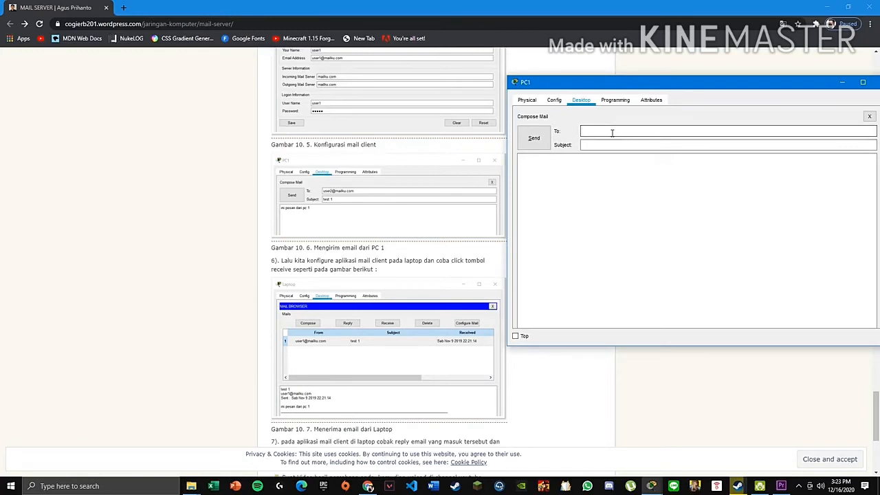
type("user2@mailku.com")
key("Tab")
type("Coba")
key("Tab")
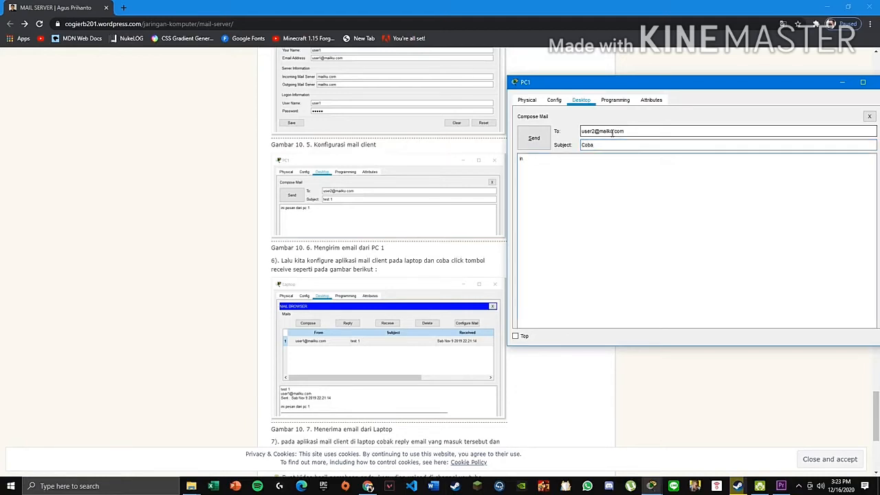
type("ini pesan dari pc 1")
left_click_drag(595, 84, 303, 50)
left_click_drag(593, 150, 592, 193)
left_click_drag(423, 50, 492, 65)
scroll(398, 163, "up", 2)
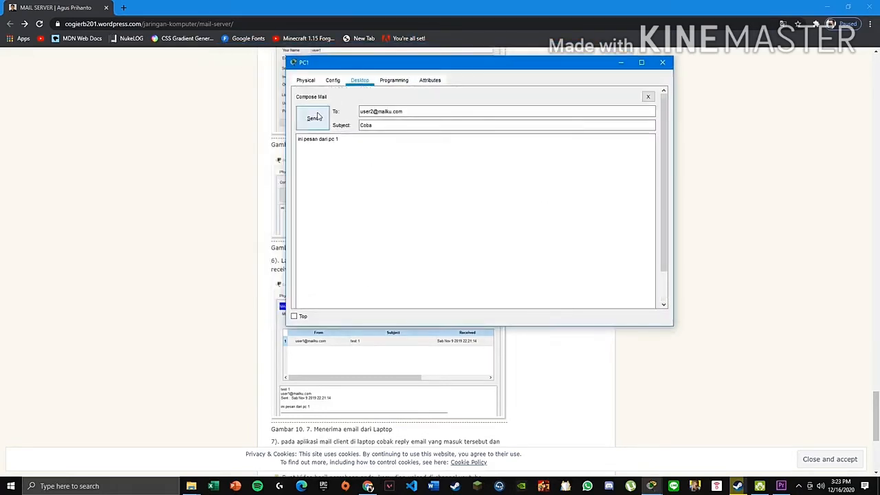
left_click(314, 118)
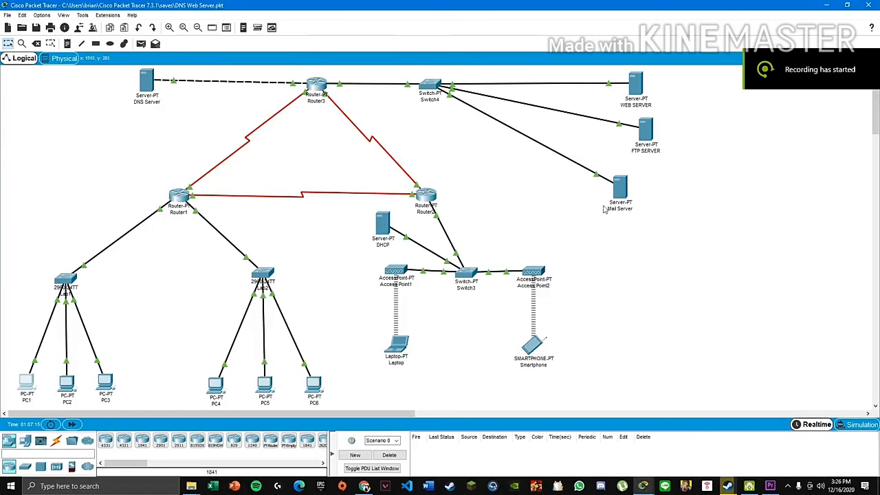
- Close PC1 and apply mailku.com as the domain in the Mail Server's EMAIL service
left_click(652, 487)
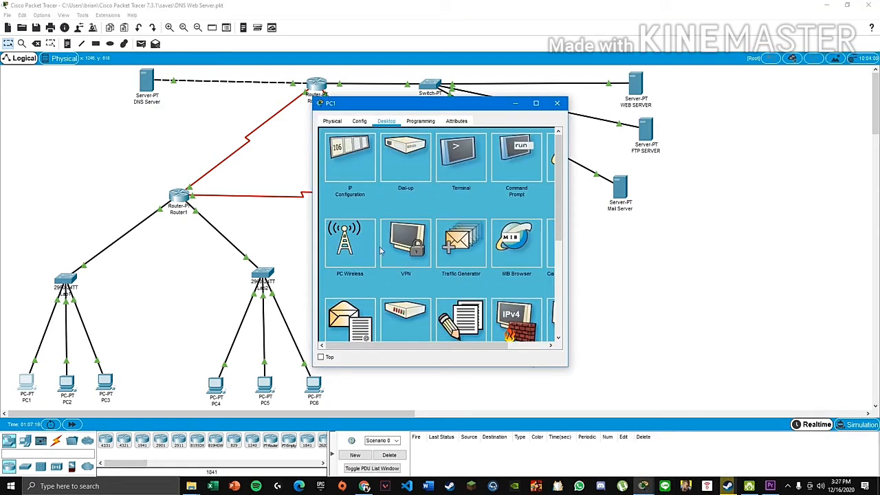
left_click(557, 103)
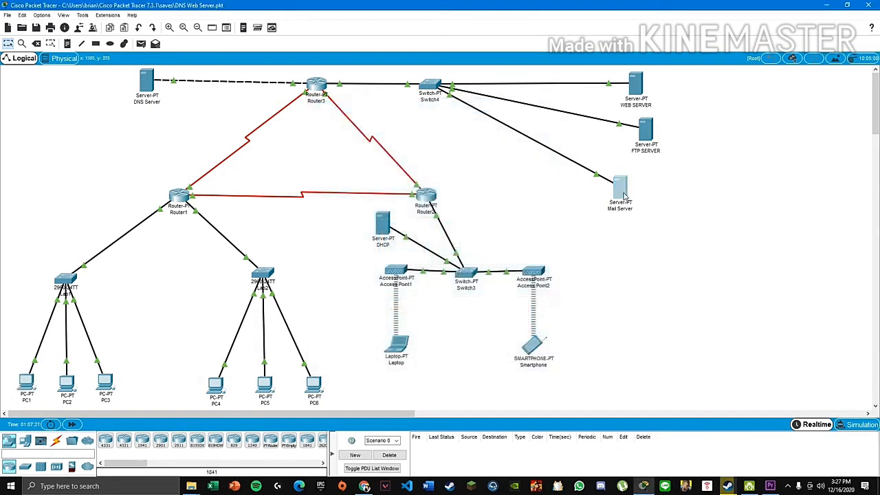
left_click(627, 195)
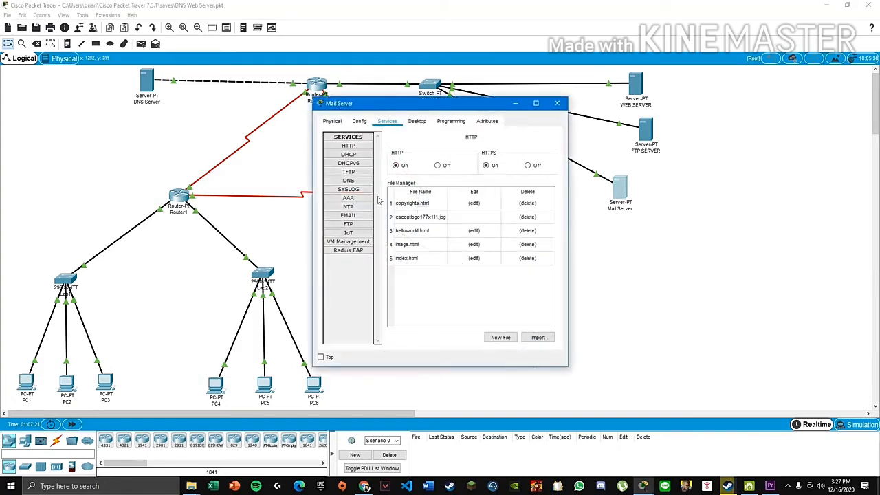
left_click(349, 215)
left_click(492, 187)
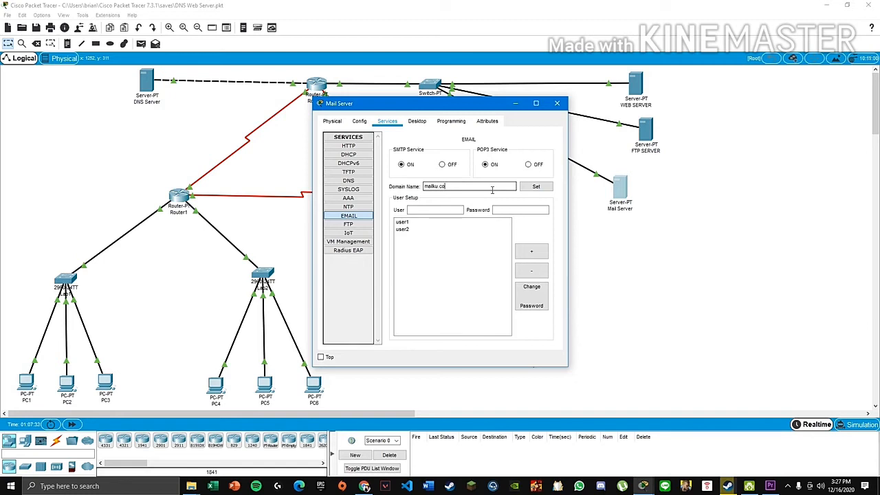
left_click(543, 189)
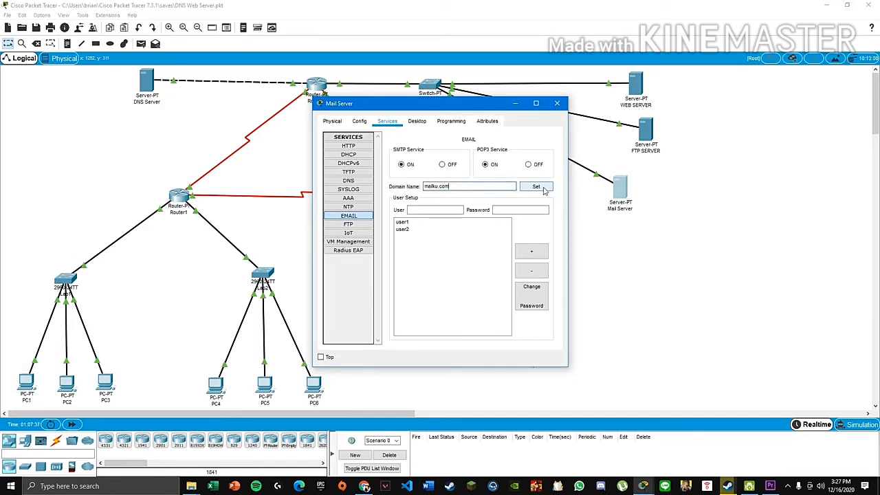
left_click(537, 187)
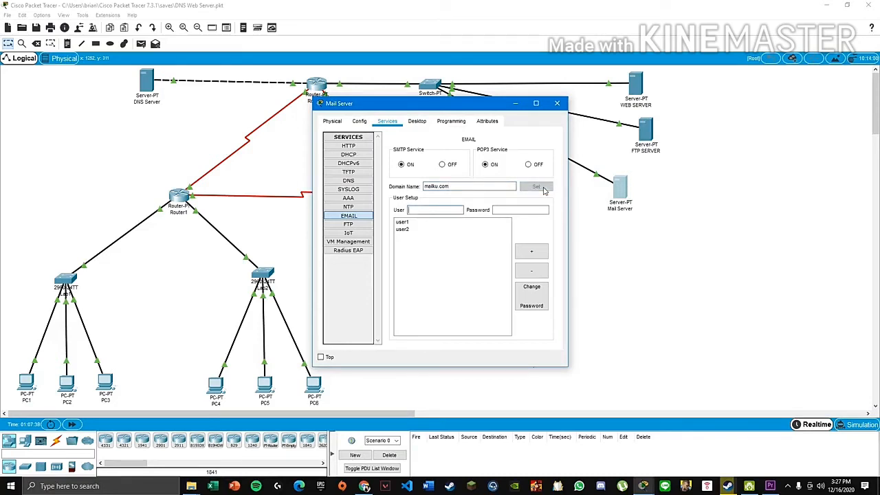
- Remove the user2 and user1 accounts, then add user1 back
left_click(455, 229)
left_click(534, 274)
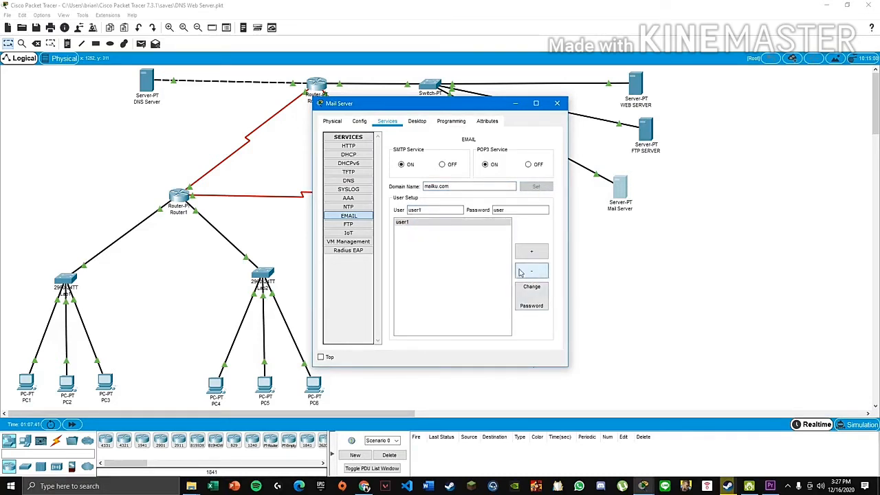
left_click(538, 273)
left_click(471, 186)
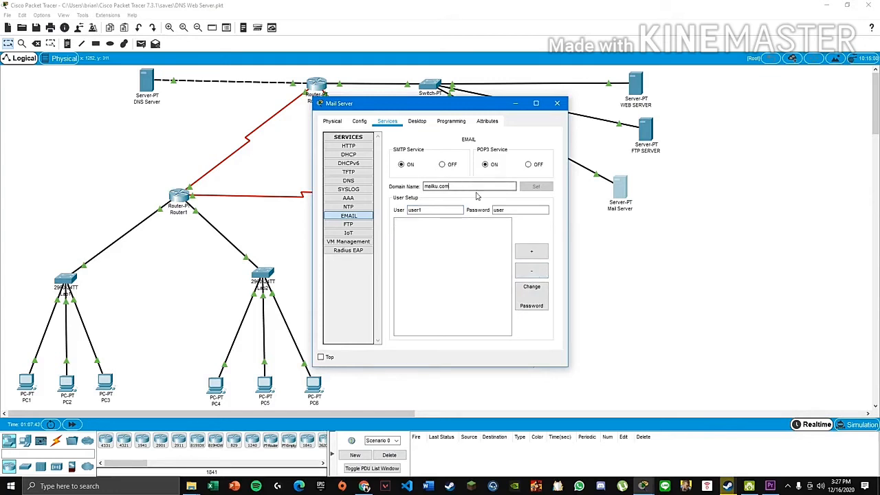
left_click_drag(425, 187, 458, 193)
left_click(458, 211)
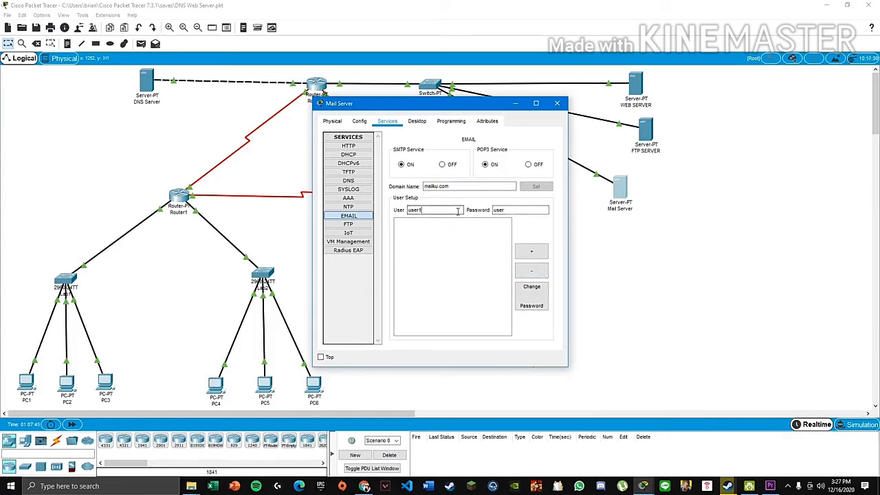
left_click(531, 252)
- Add the user2 account with its password and close the Mail Server window
left_click(435, 208)
type("user2")
key("Tab")
type("us")
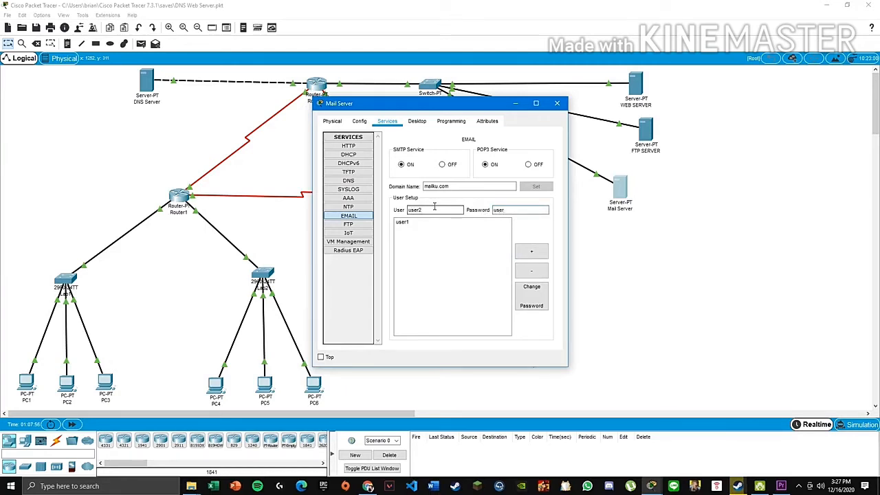
left_click(532, 251)
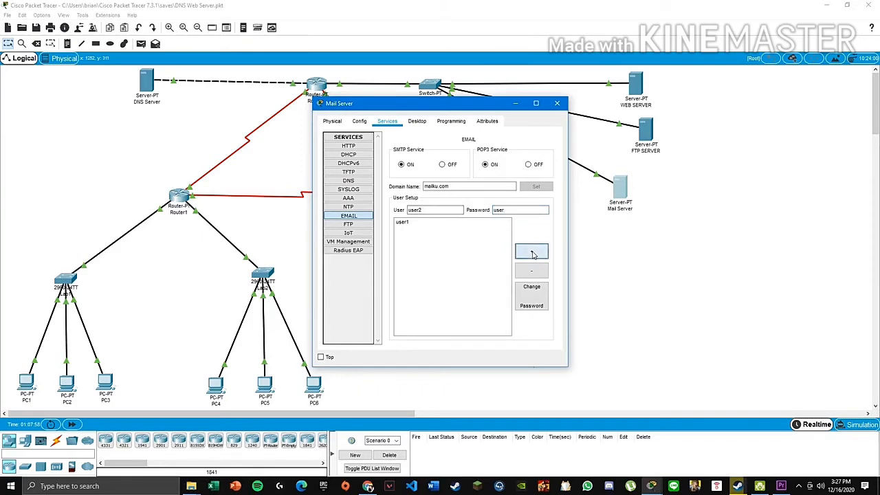
left_click(557, 103)
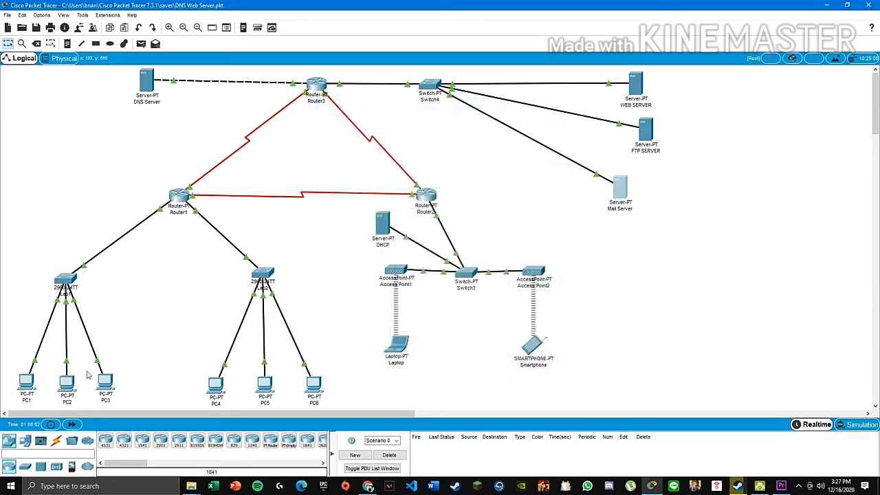
- Open the Email app on PC1's Desktop
left_click(29, 391)
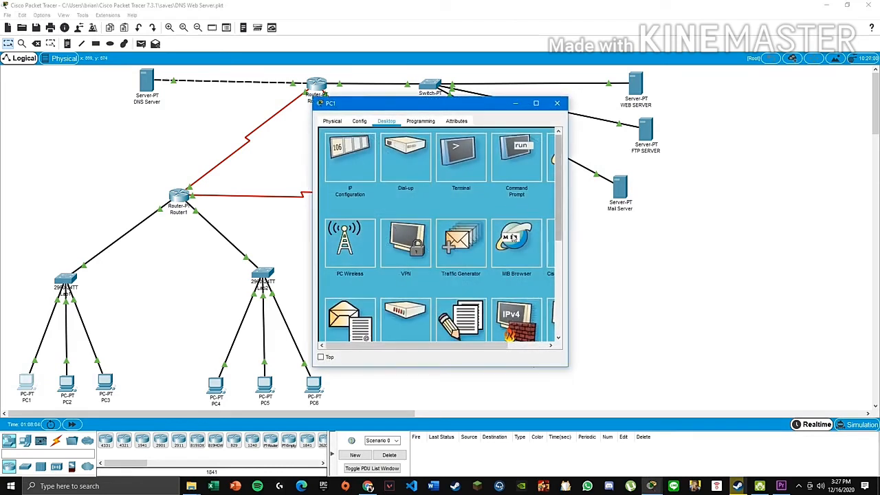
left_click_drag(568, 260, 722, 283)
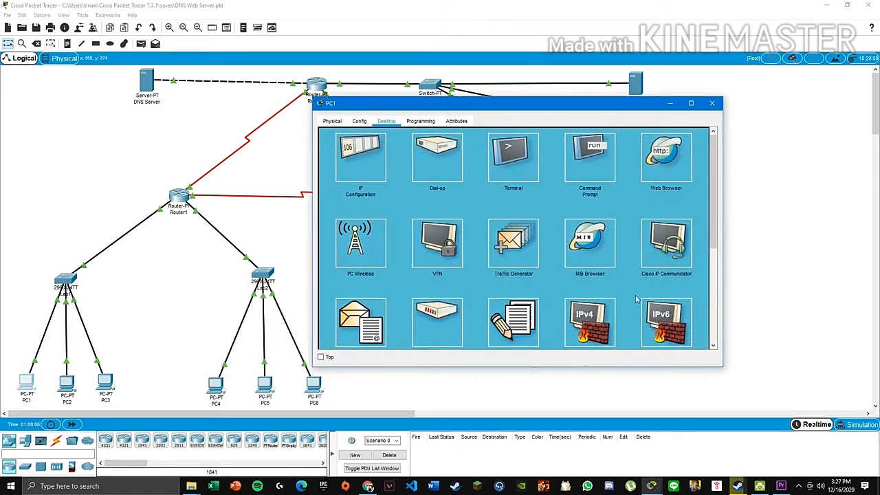
scroll(597, 280, "down", 5)
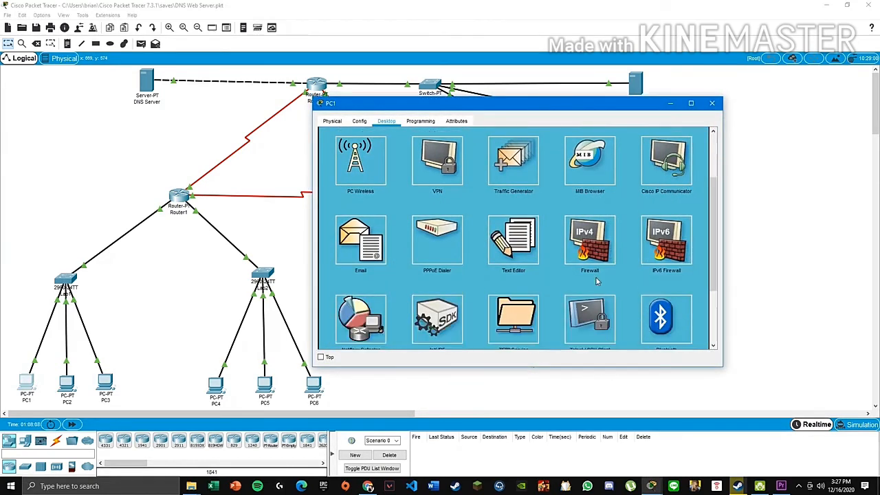
scroll(598, 280, "down", 2)
scroll(403, 223, "up", 5)
left_click(350, 286)
scroll(503, 265, "up", 2)
left_click(702, 133)
left_click(360, 342)
left_click(704, 136)
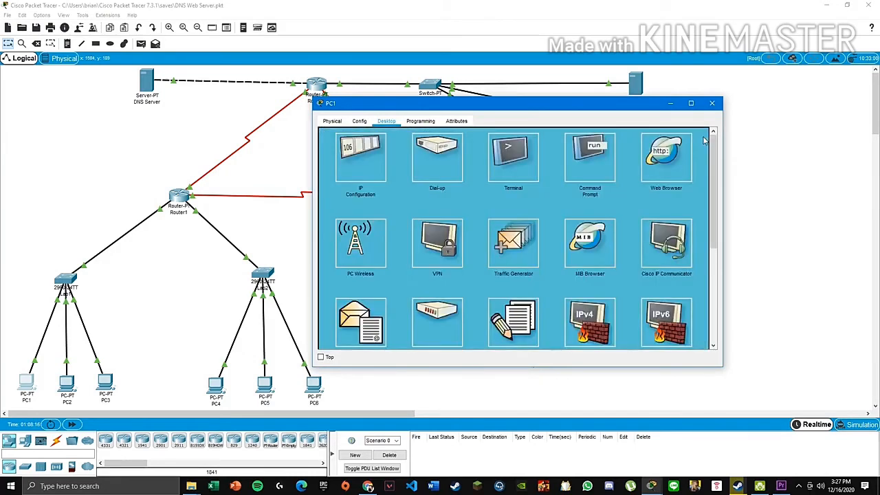
scroll(617, 267, "down", 4)
scroll(581, 295, "up", 1)
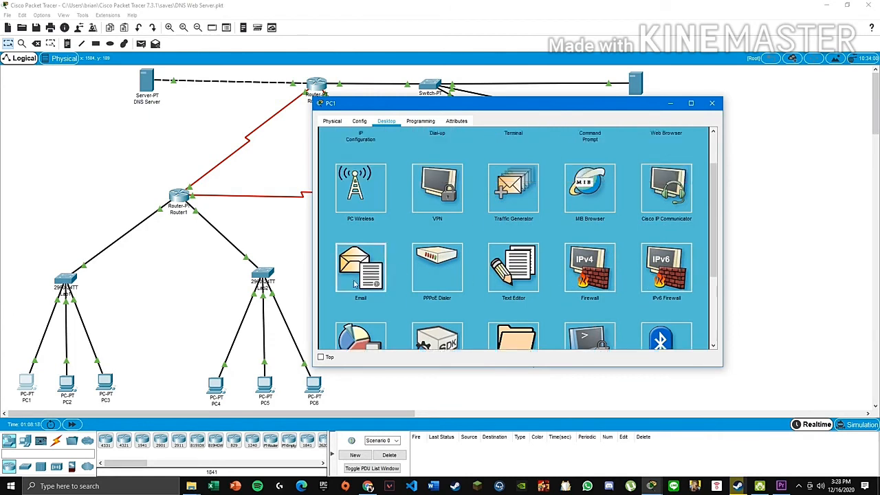
left_click(361, 281)
scroll(361, 281, "up", 2)
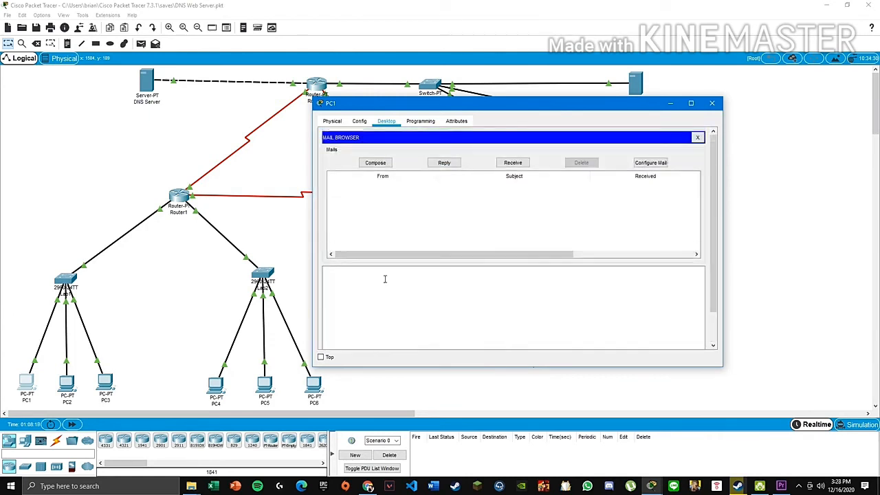
- Verify the email address and mailku.com incoming server in Configure Mail, then return to the mailbox
left_click(651, 163)
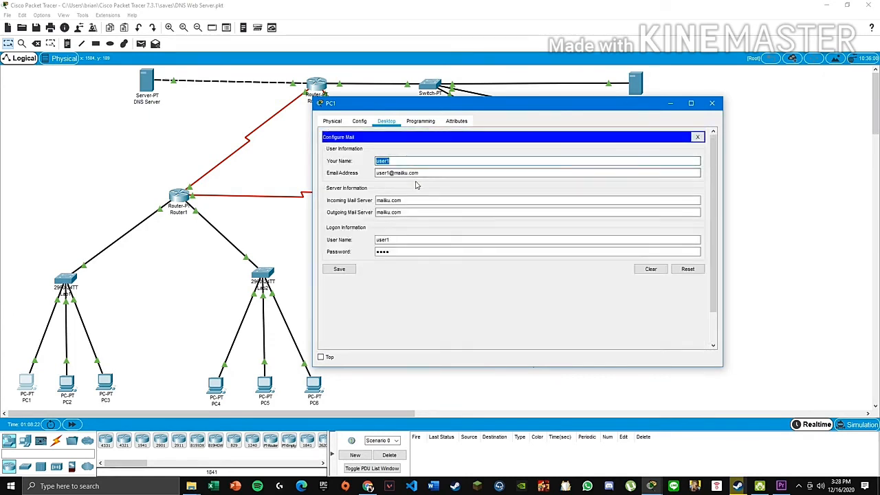
left_click(379, 171)
left_click_drag(379, 170, 353, 197)
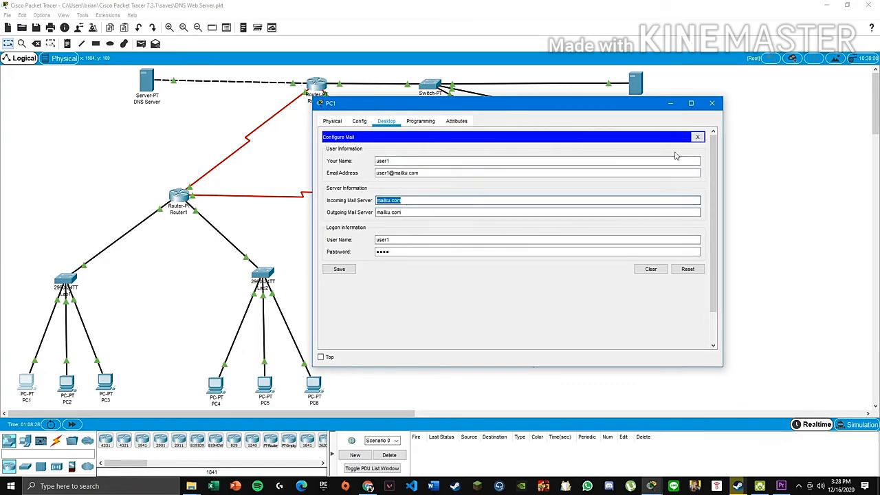
left_click(697, 137)
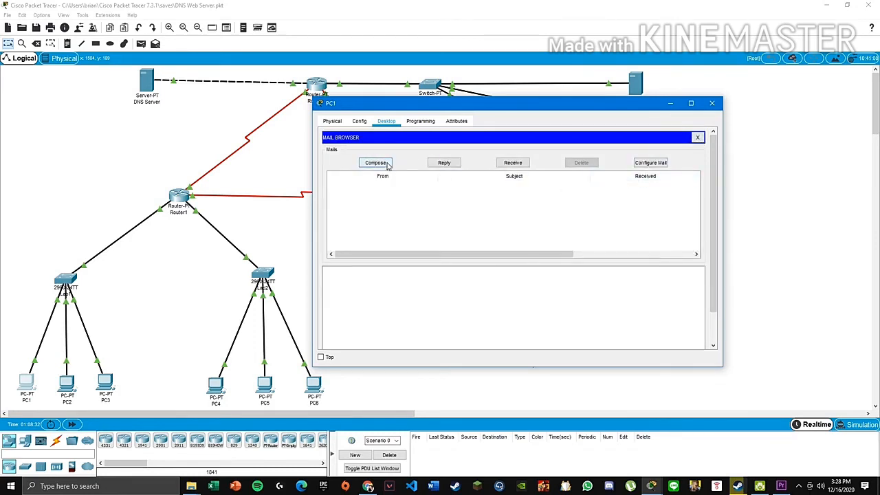
left_click(375, 163)
left_click(419, 152)
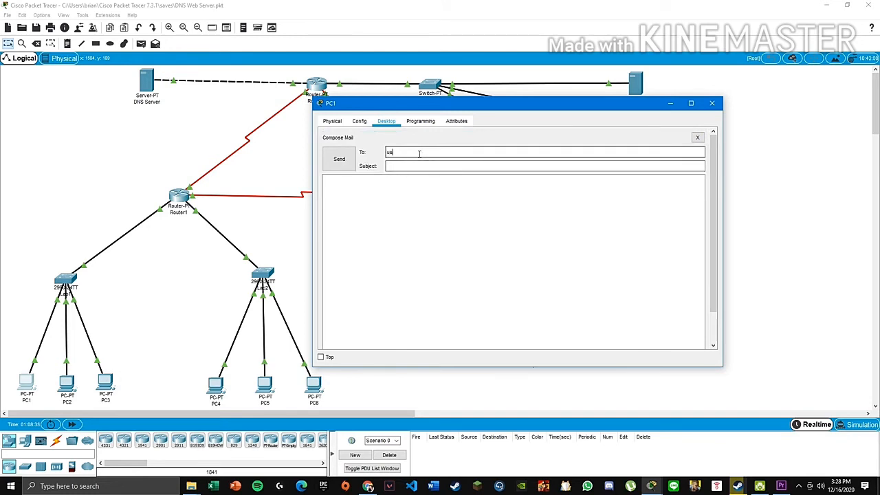
type("user2@mailku.com")
key("Tab")
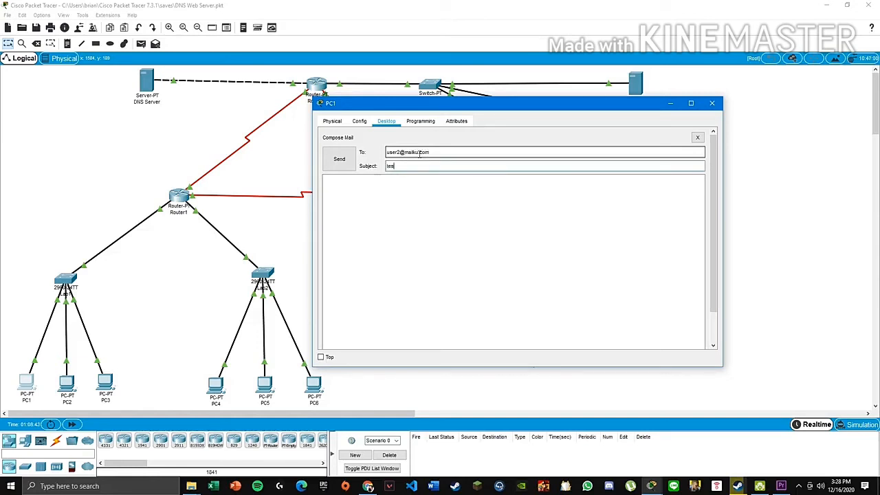
key("Tab")
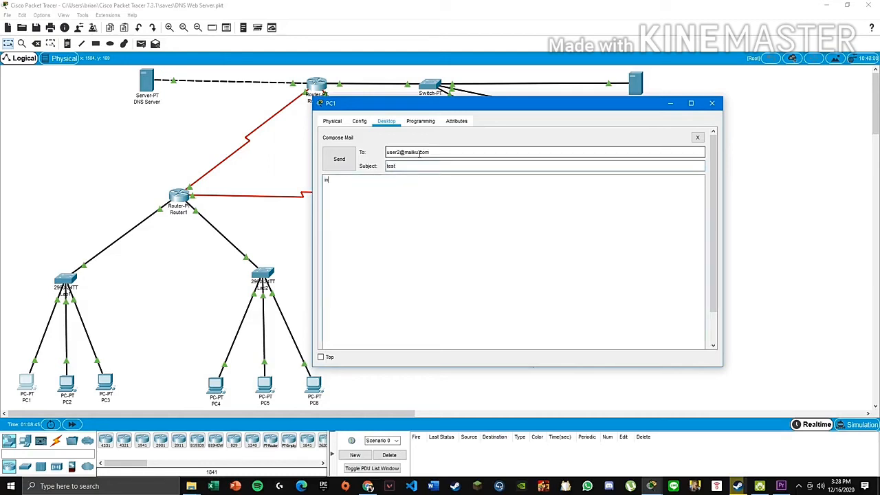
type("ini pesan dari pc1")
- After the SMTP authentication failure, retype PC1's mail password and save the settings
left_click(341, 156)
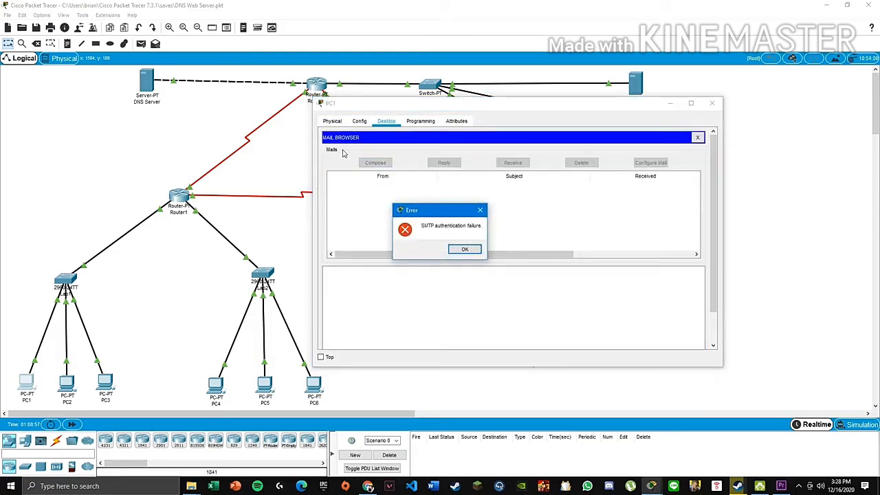
left_click(469, 250)
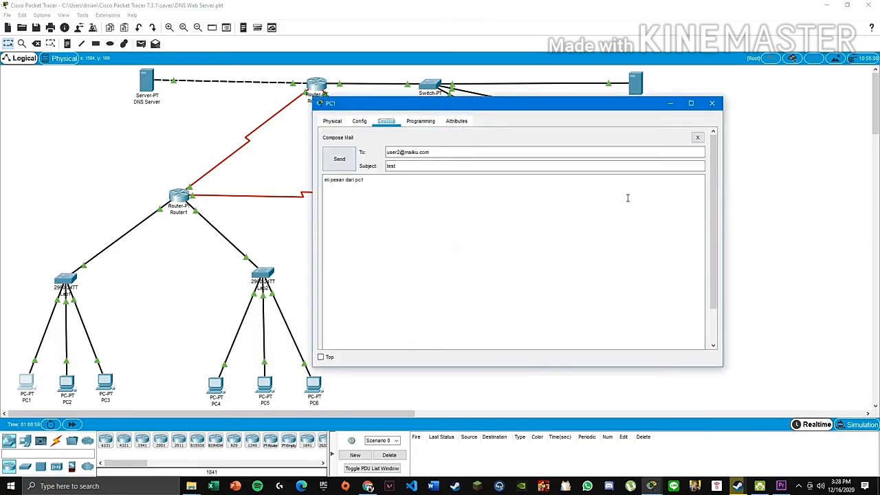
left_click(340, 161)
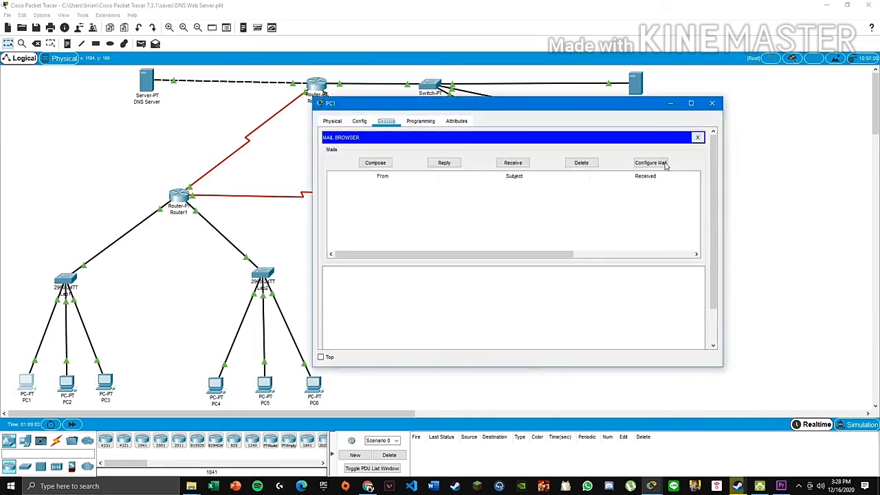
left_click(666, 163)
left_click_drag(397, 251, 186, 220)
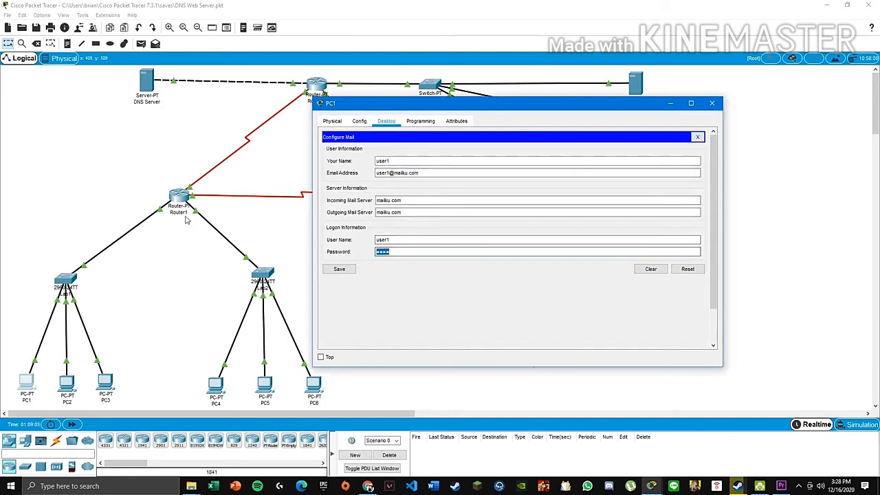
type("user")
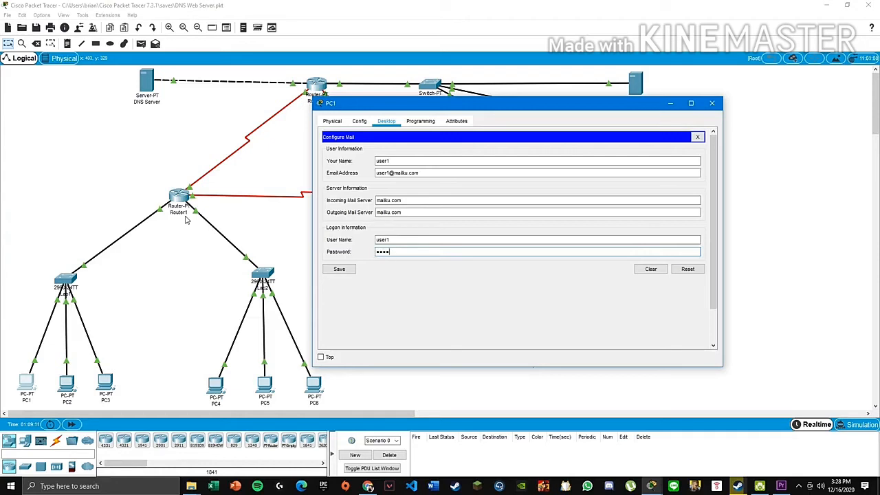
left_click(338, 269)
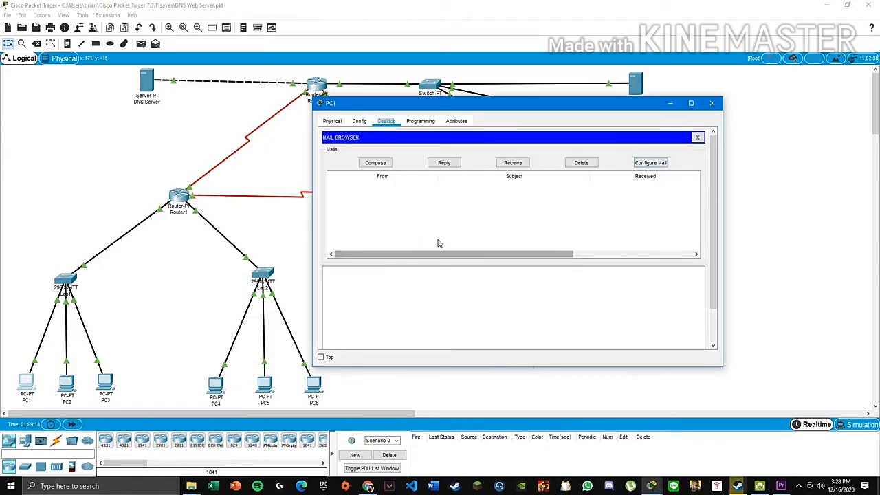
- Verify the mailku.com servers and user1 logon, save, and resend the test email
left_click(646, 163)
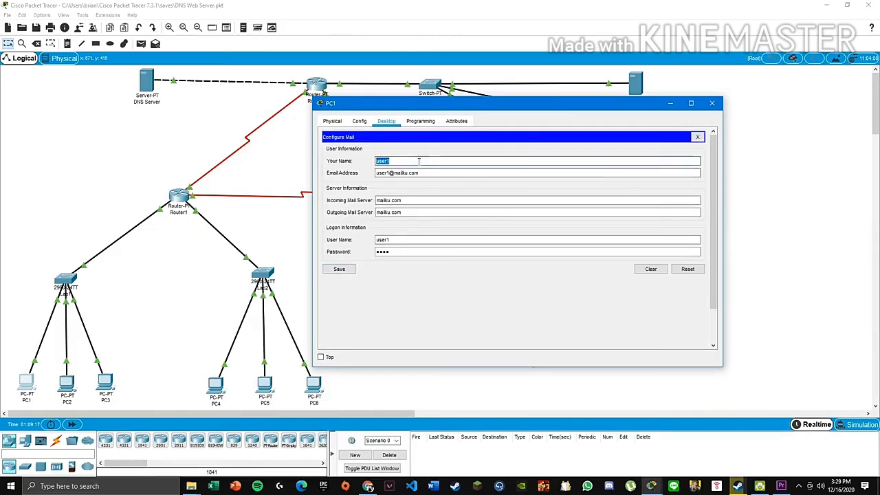
left_click(411, 200)
left_click_drag(411, 200, 373, 213)
left_click(403, 242)
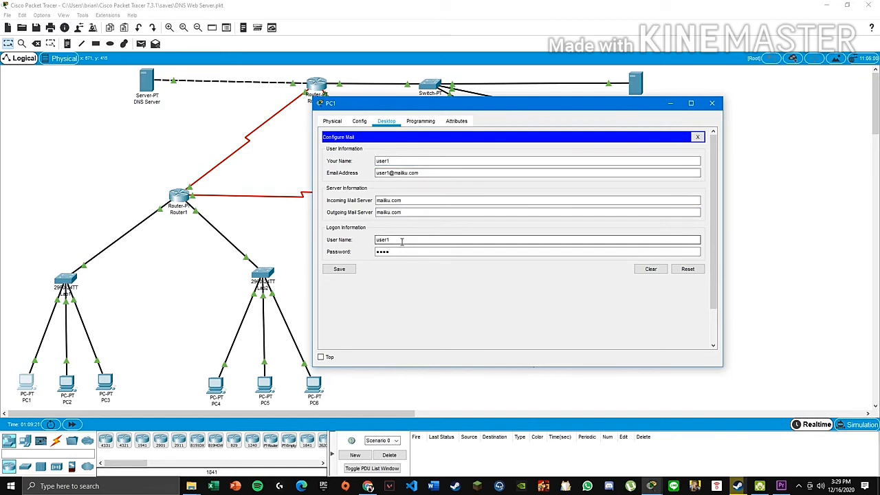
left_click(348, 272)
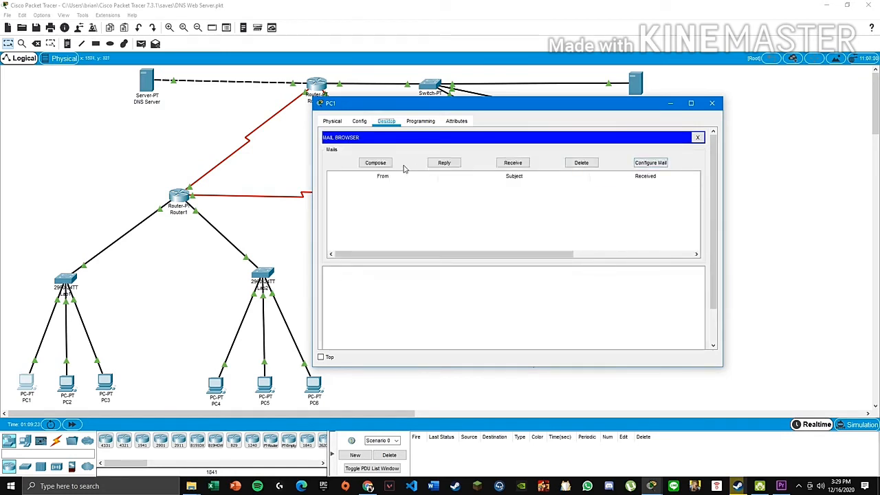
left_click(375, 162)
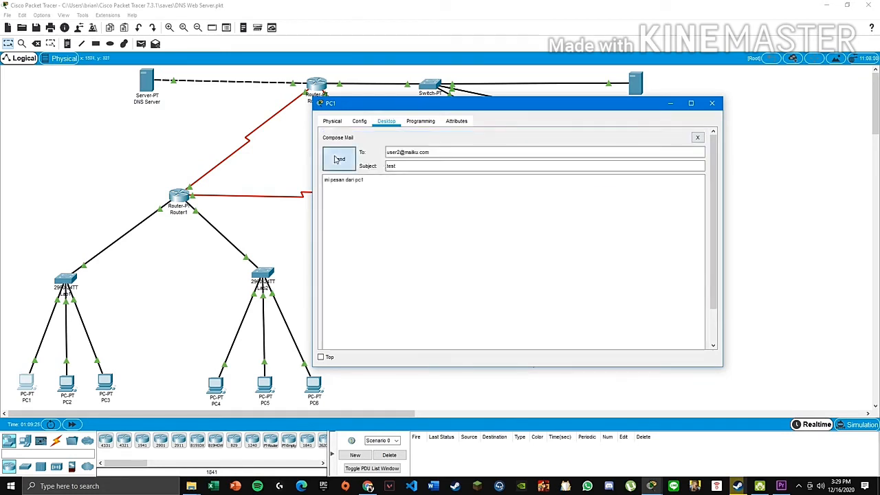
left_click(338, 160)
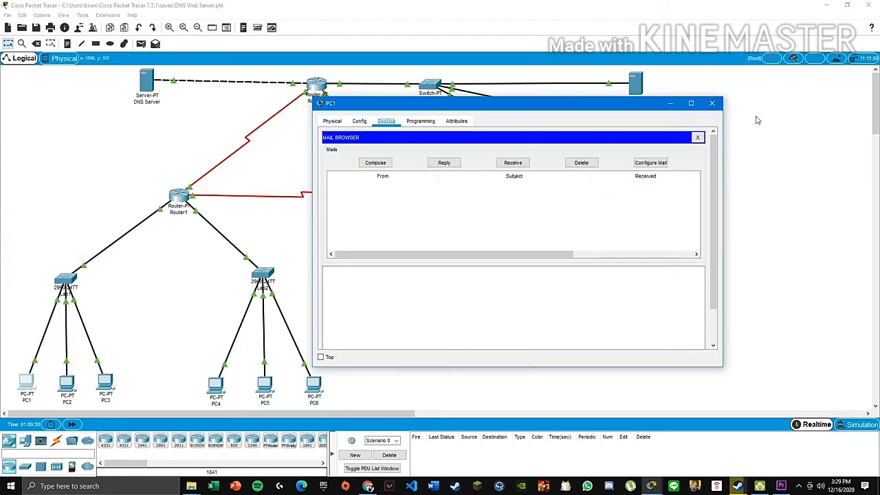
- Close PC1's window and open the Laptop's Email client configuration
left_click(712, 103)
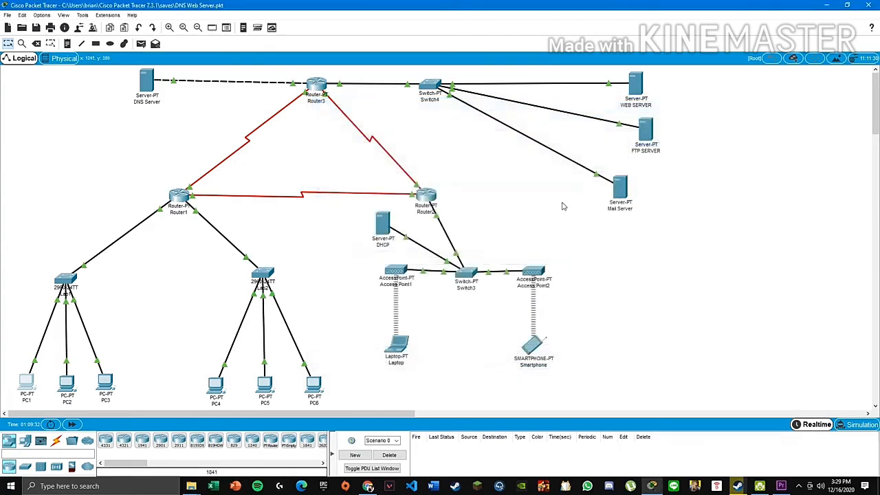
left_click(391, 342)
scroll(405, 246, "down", 3)
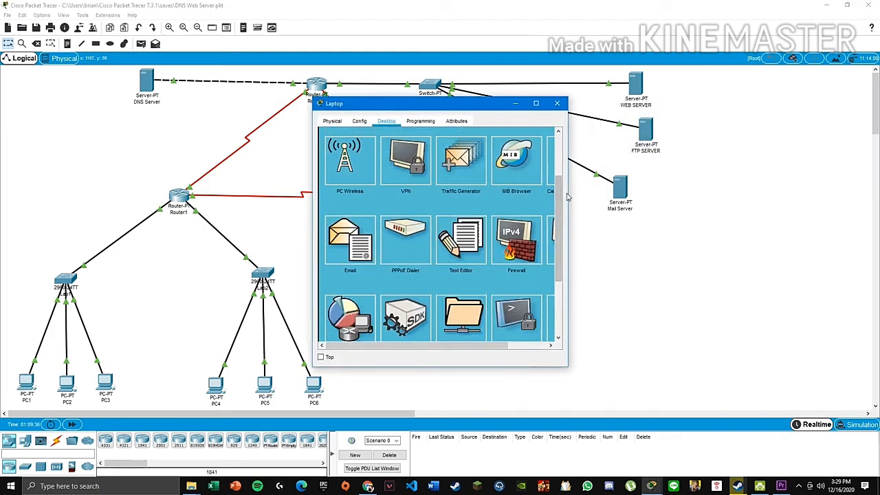
left_click_drag(568, 197, 724, 215)
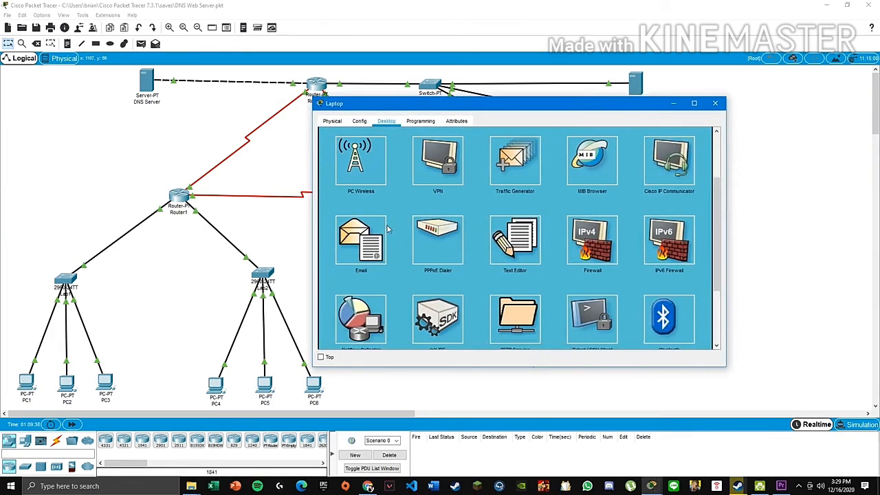
left_click(367, 241)
left_click(399, 137)
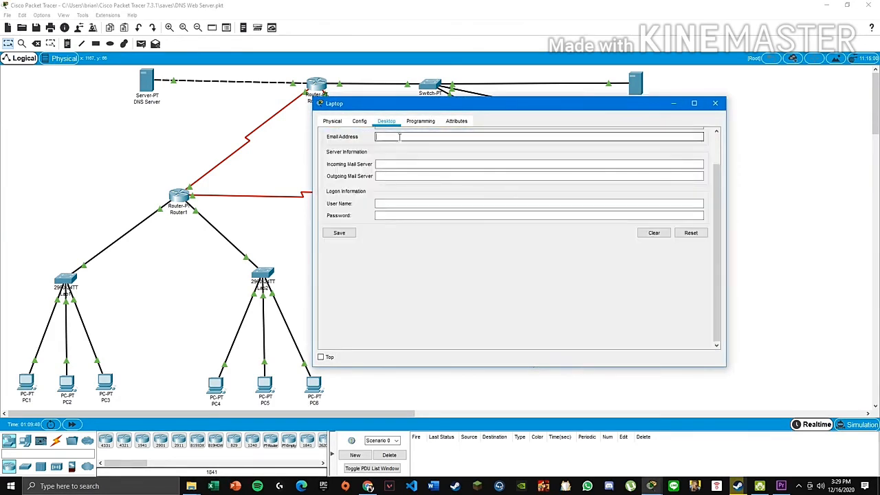
scroll(399, 137, "up", 2)
left_click(392, 160)
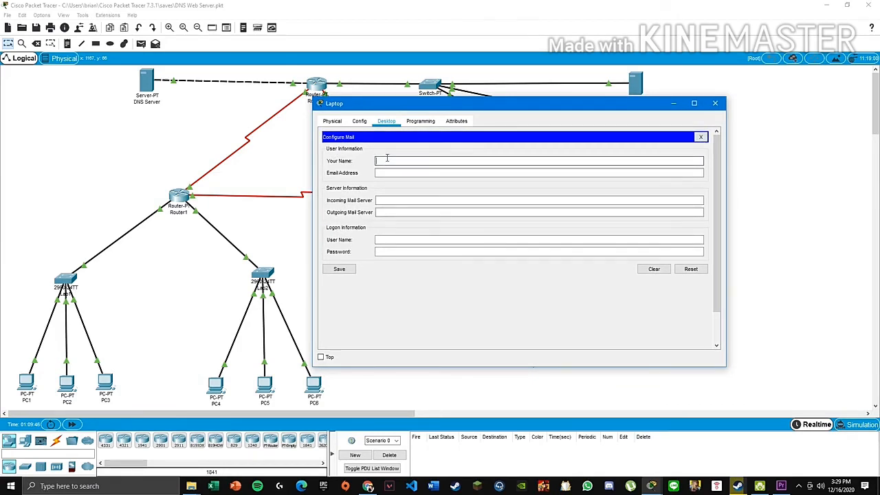
type("user")
key("Tab")
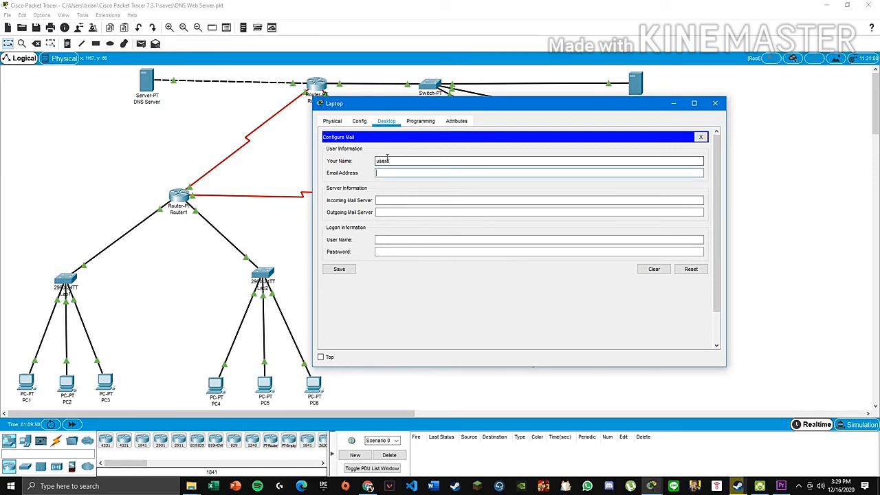
type("user2")
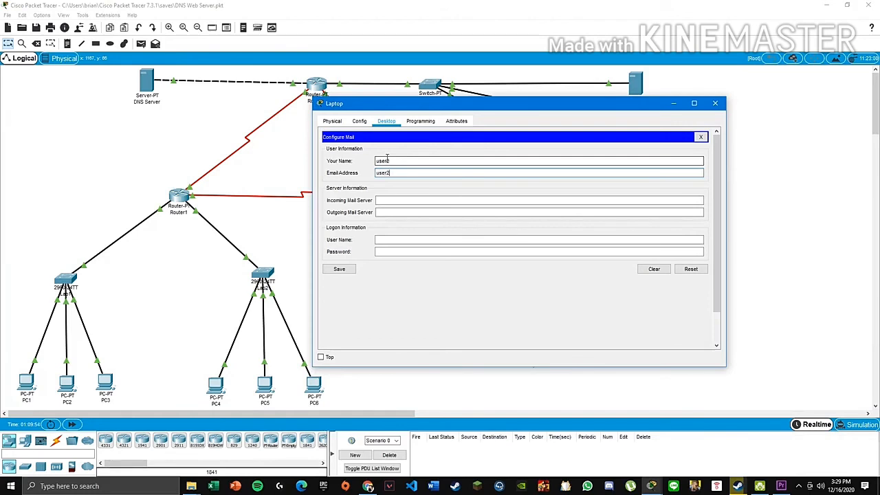
type("@mailu")
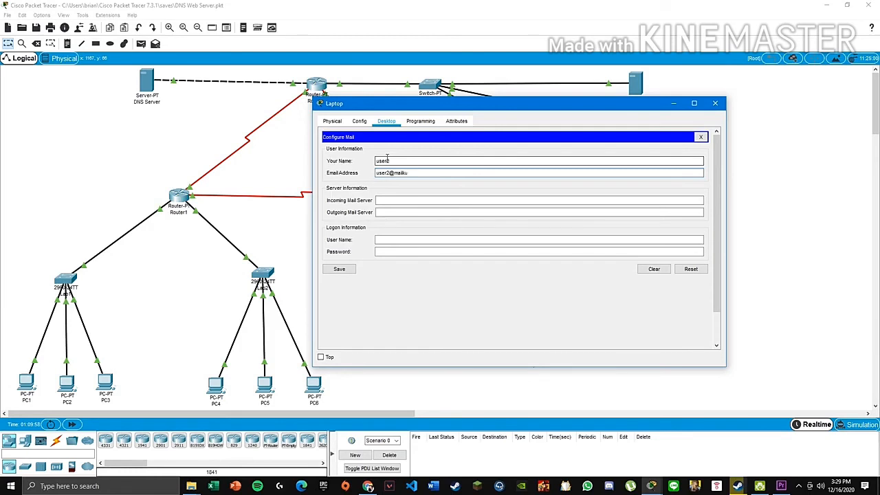
type("u.com")
key("Tab")
type("m")
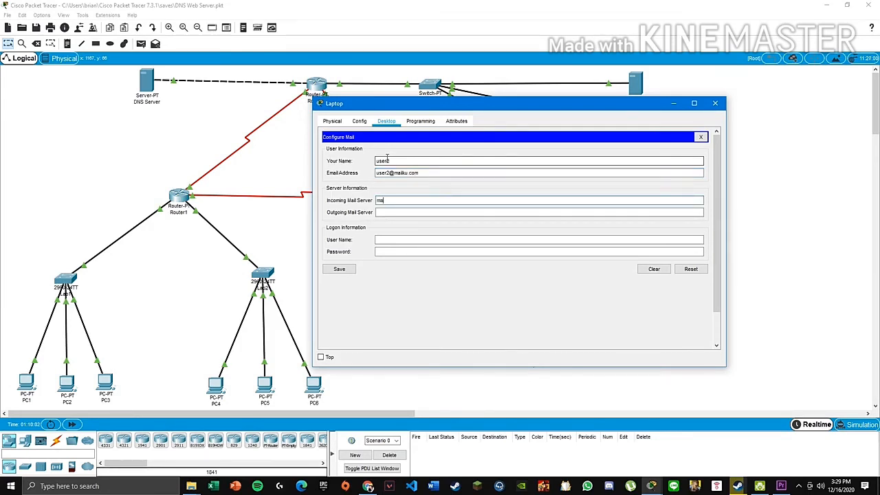
type("ailku.com")
key("Tab")
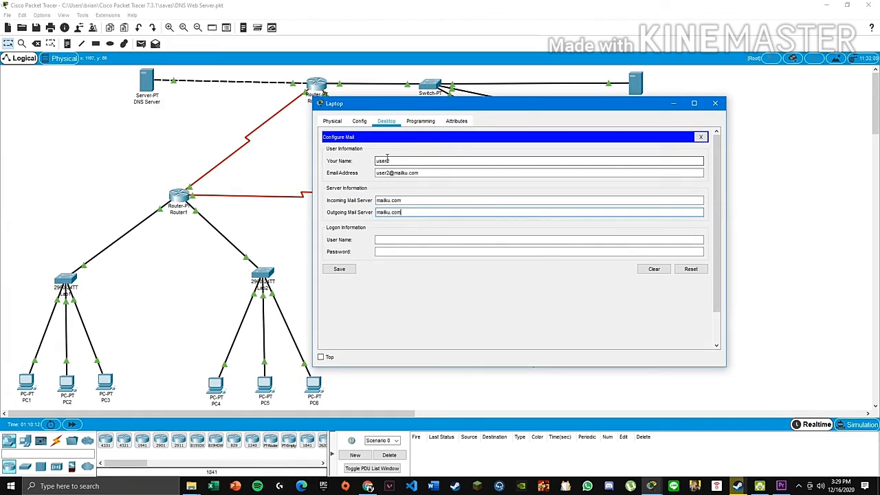
key("Tab")
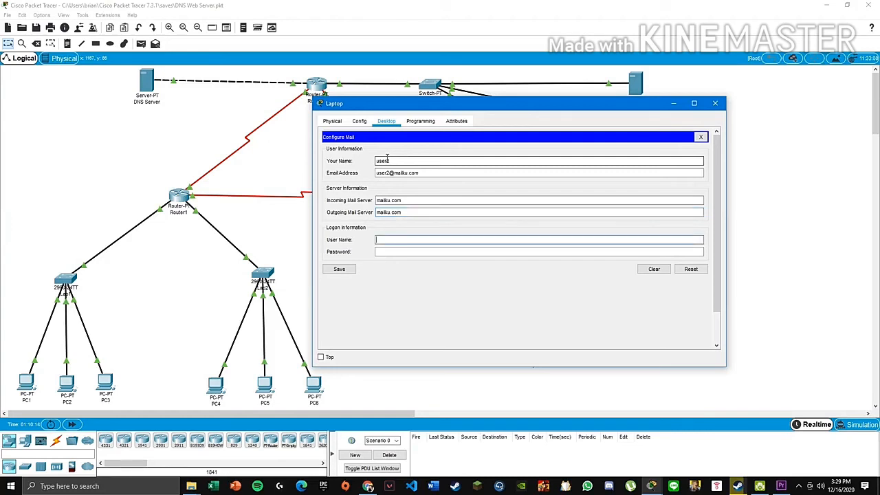
type("user2")
key("Tab")
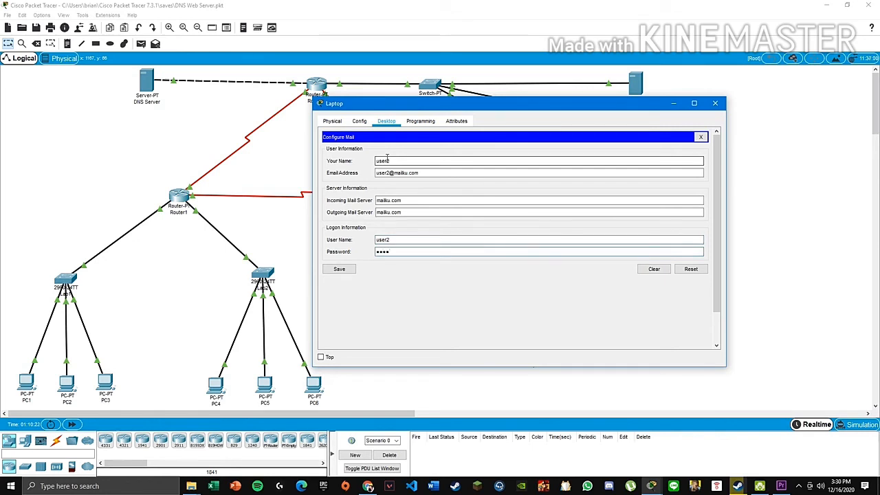
left_click(339, 269)
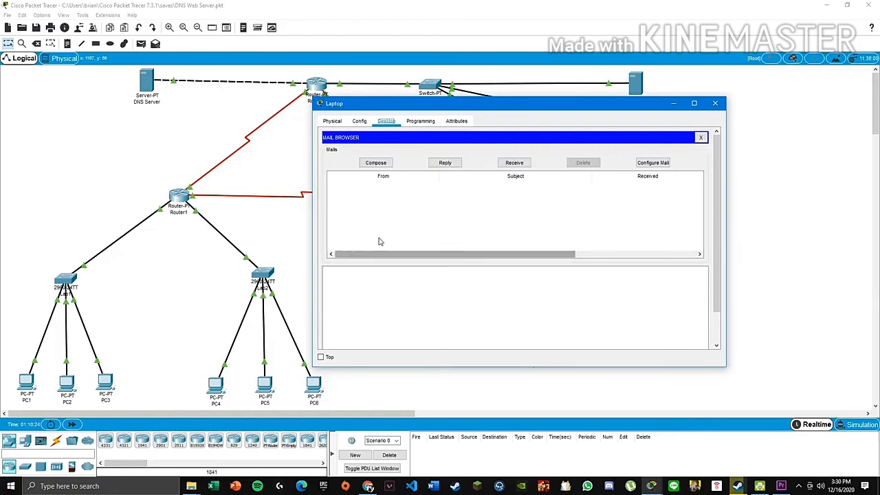
left_click(516, 162)
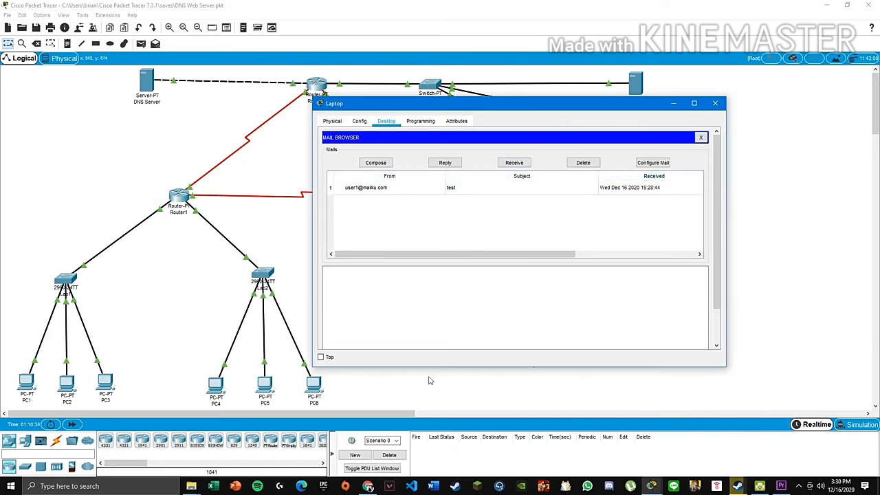
- Switch to the Chrome MAIL SERVER tutorial and scroll through its mail client configuration steps
mouse_move(370, 487)
left_click(368, 447)
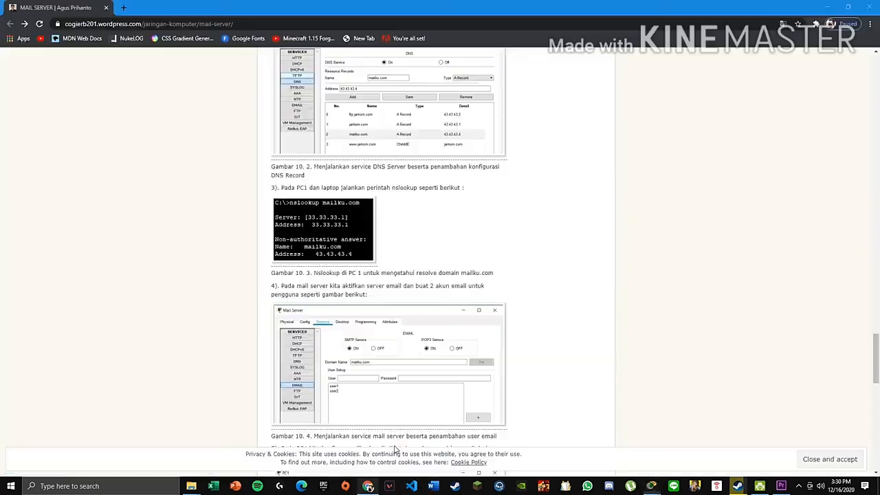
scroll(358, 380, "down", 6)
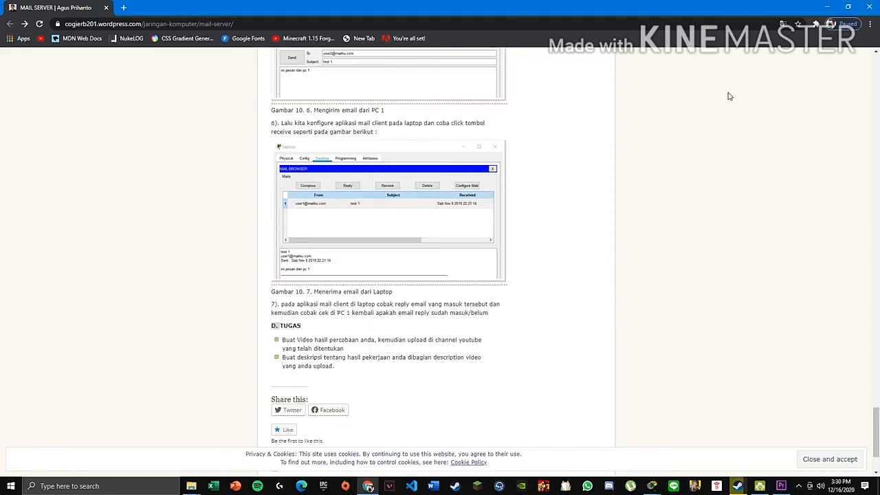
scroll(697, 102, "up", 5)
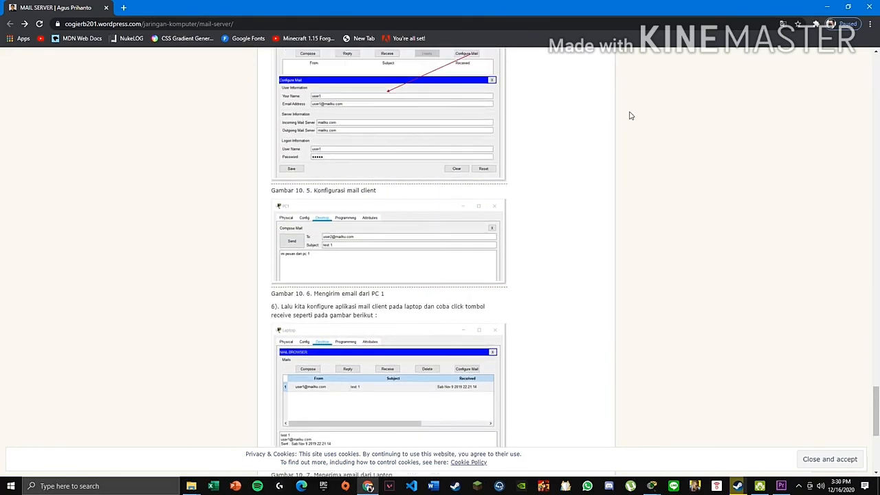
scroll(618, 114, "up", 3)
scroll(603, 113, "down", 3)
scroll(603, 113, "up", 7)
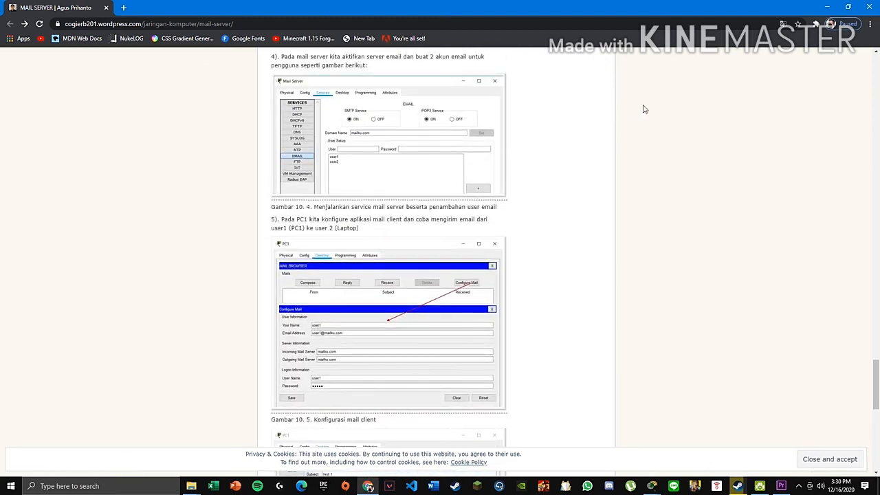
- Reply to user1's test email with 'halo ini dari pc2', then close the message and the Laptop window
left_click(824, 6)
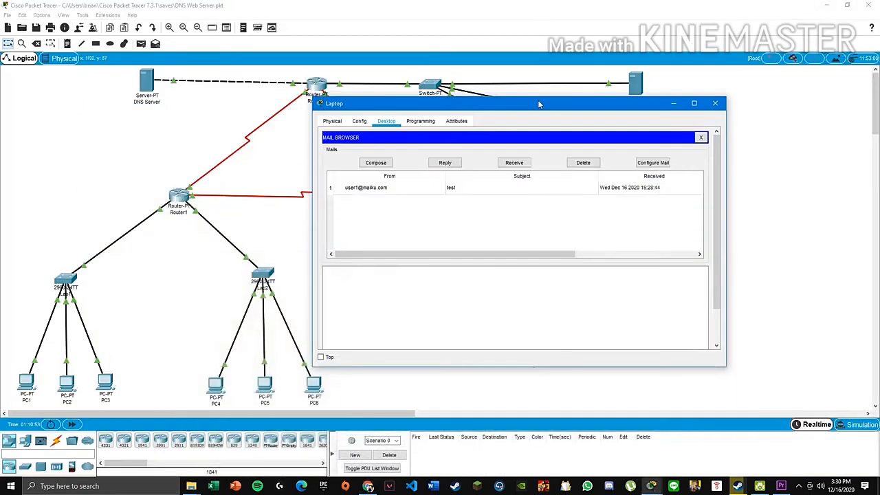
double_click(411, 194)
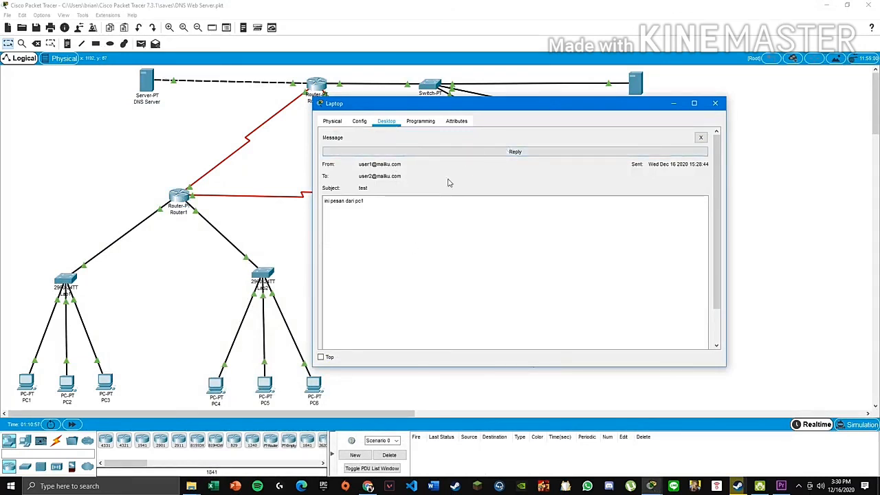
left_click(482, 152)
left_click(448, 199)
type("halo ini")
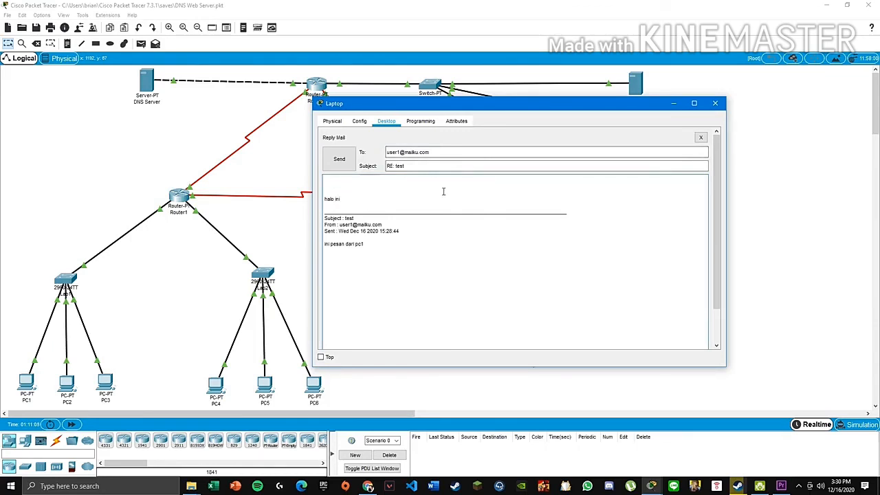
type("dari pc2")
left_click(327, 165)
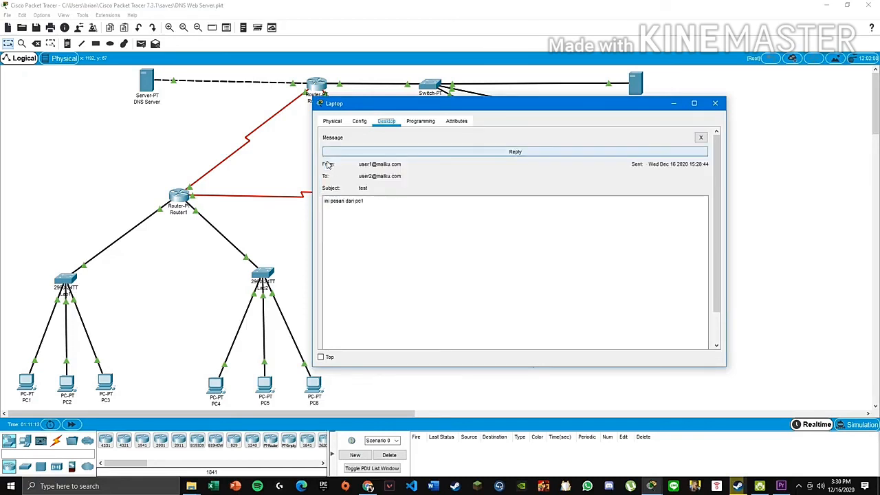
left_click(700, 138)
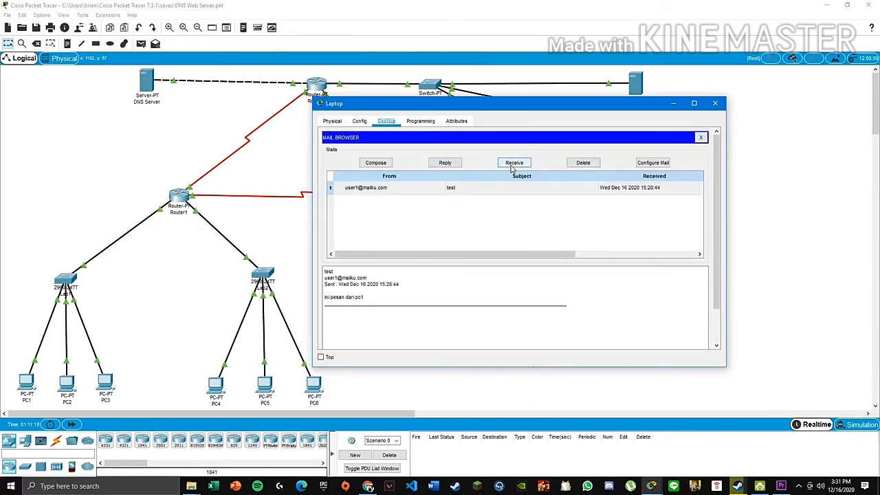
left_click(715, 103)
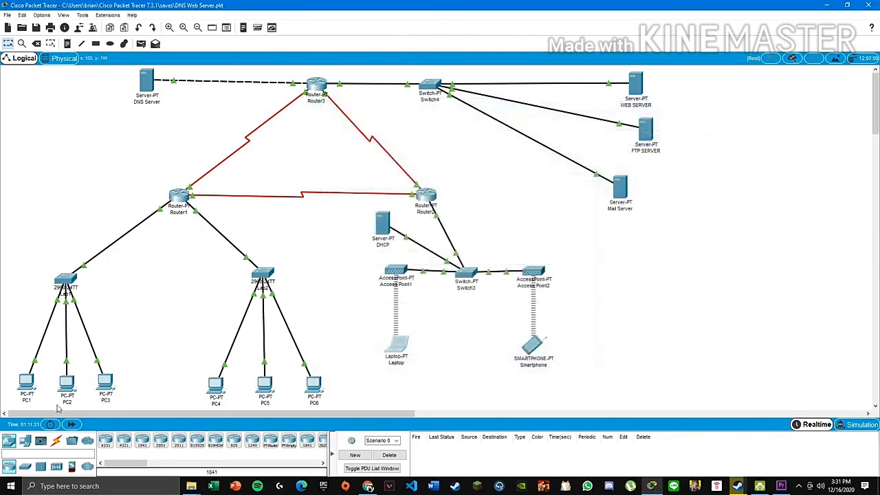
- On PC1, receive new mail and read user2's 'RE: test' reply saying 'halo ini dari pc2'
left_click(26, 382)
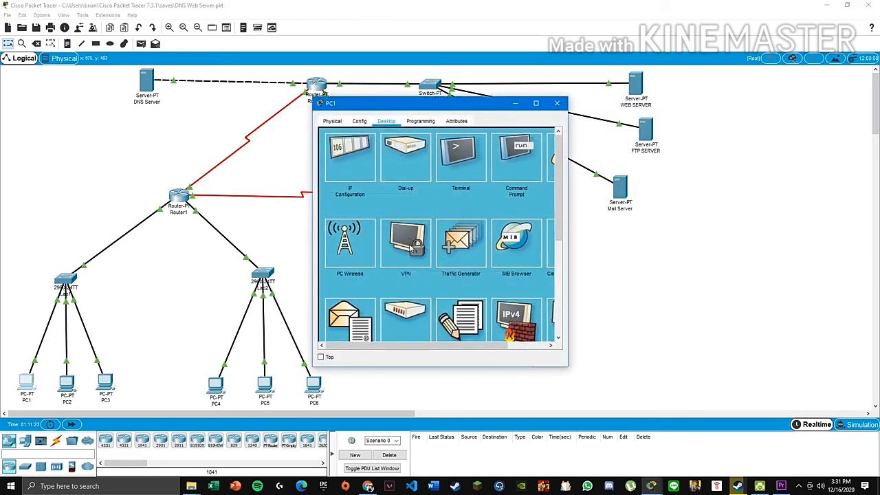
left_click(357, 323)
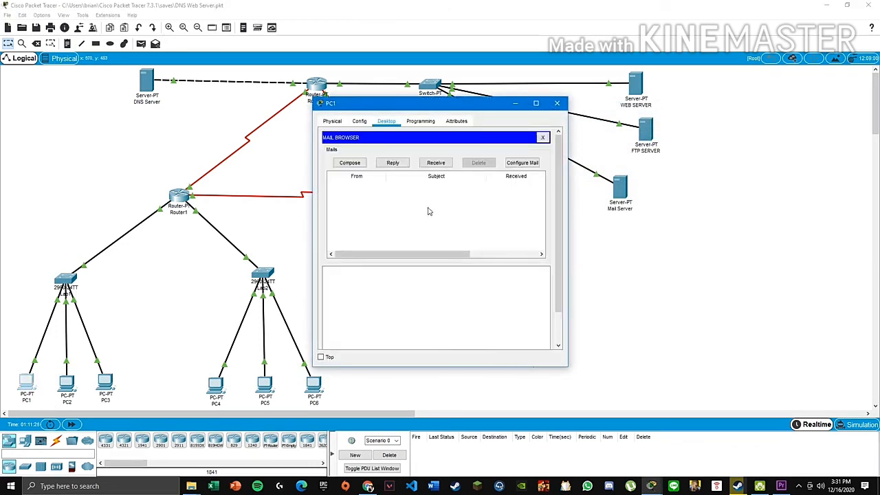
left_click(436, 163)
double_click(398, 183)
left_click_drag(393, 266, 313, 183)
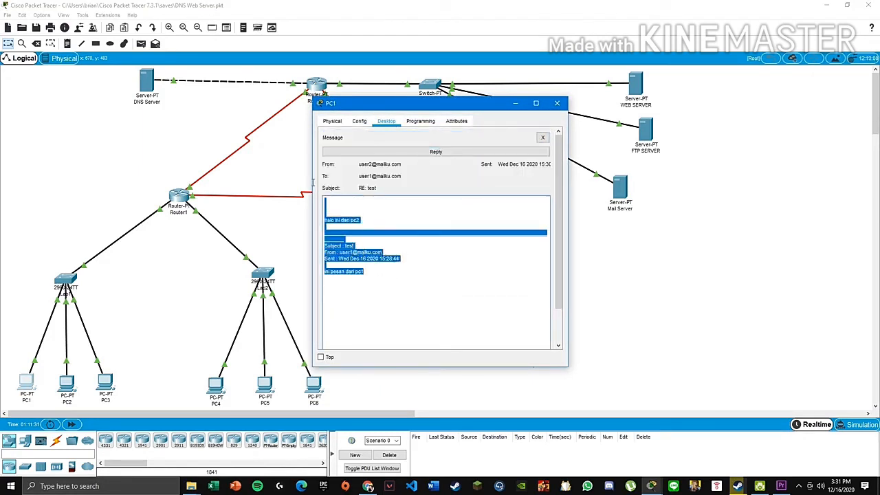
left_click(542, 138)
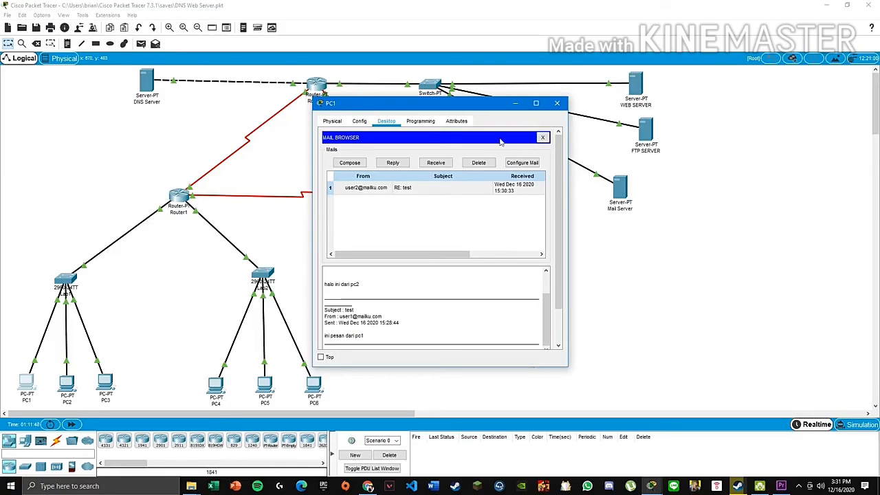
key("alt+z")
left_click(446, 172)
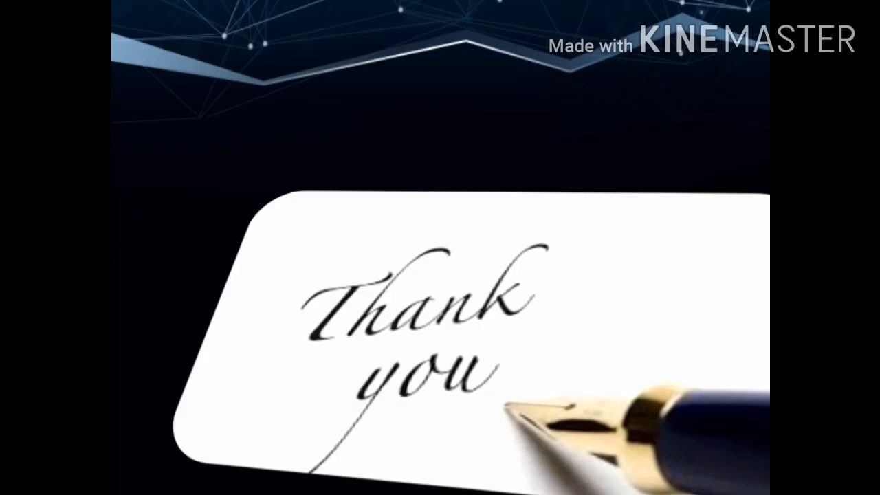